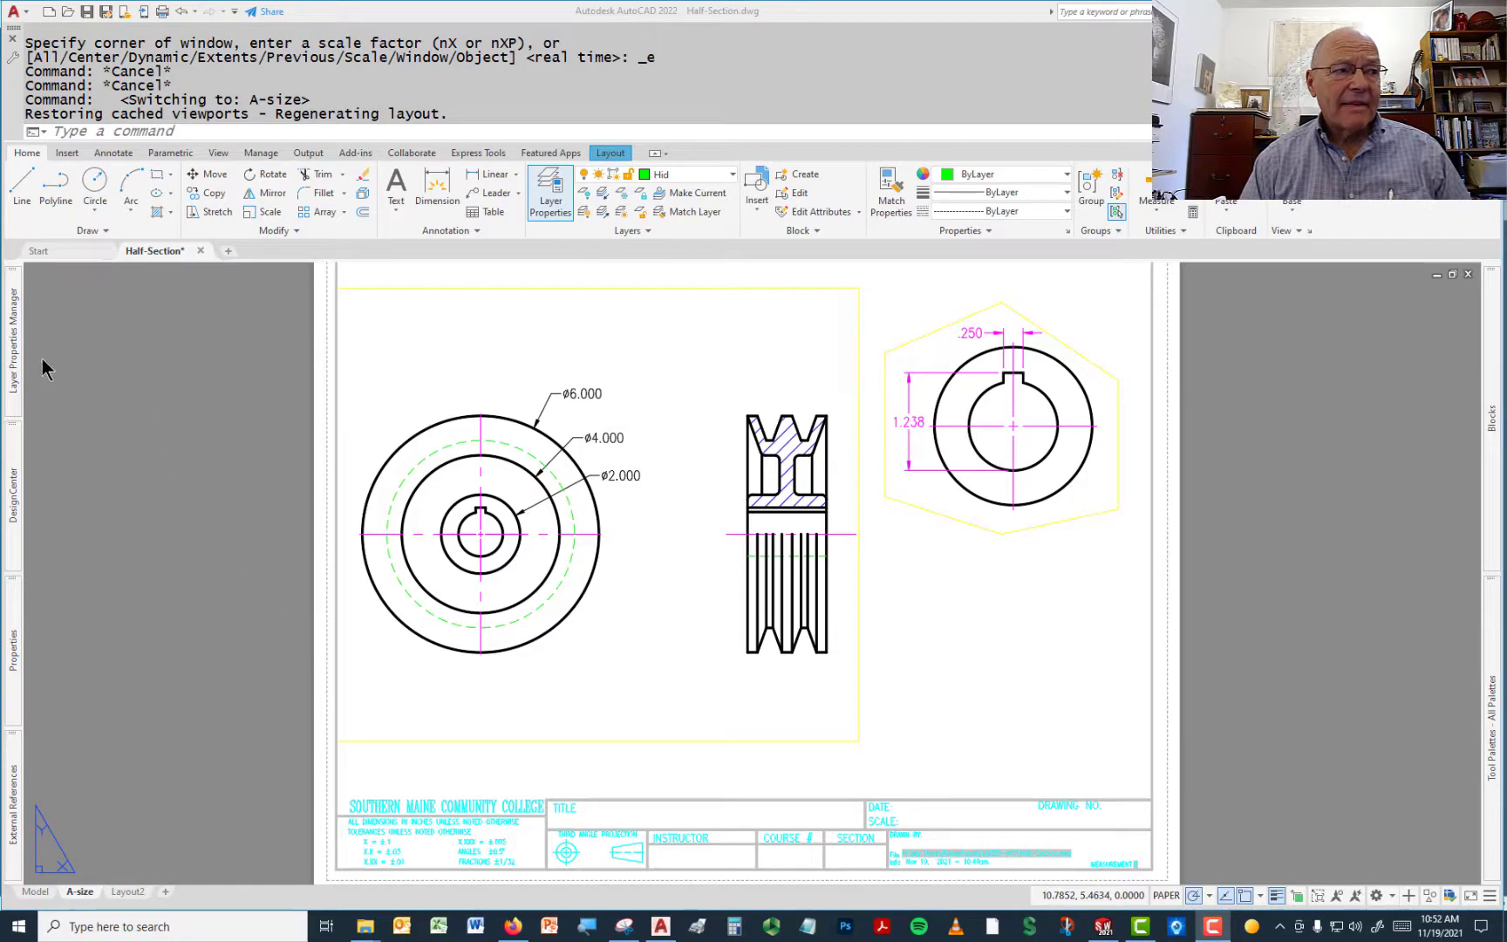
- Turn on Windows Magnifier for viewers
{"action": "mouse_move", "coordinate": [14, 368]}
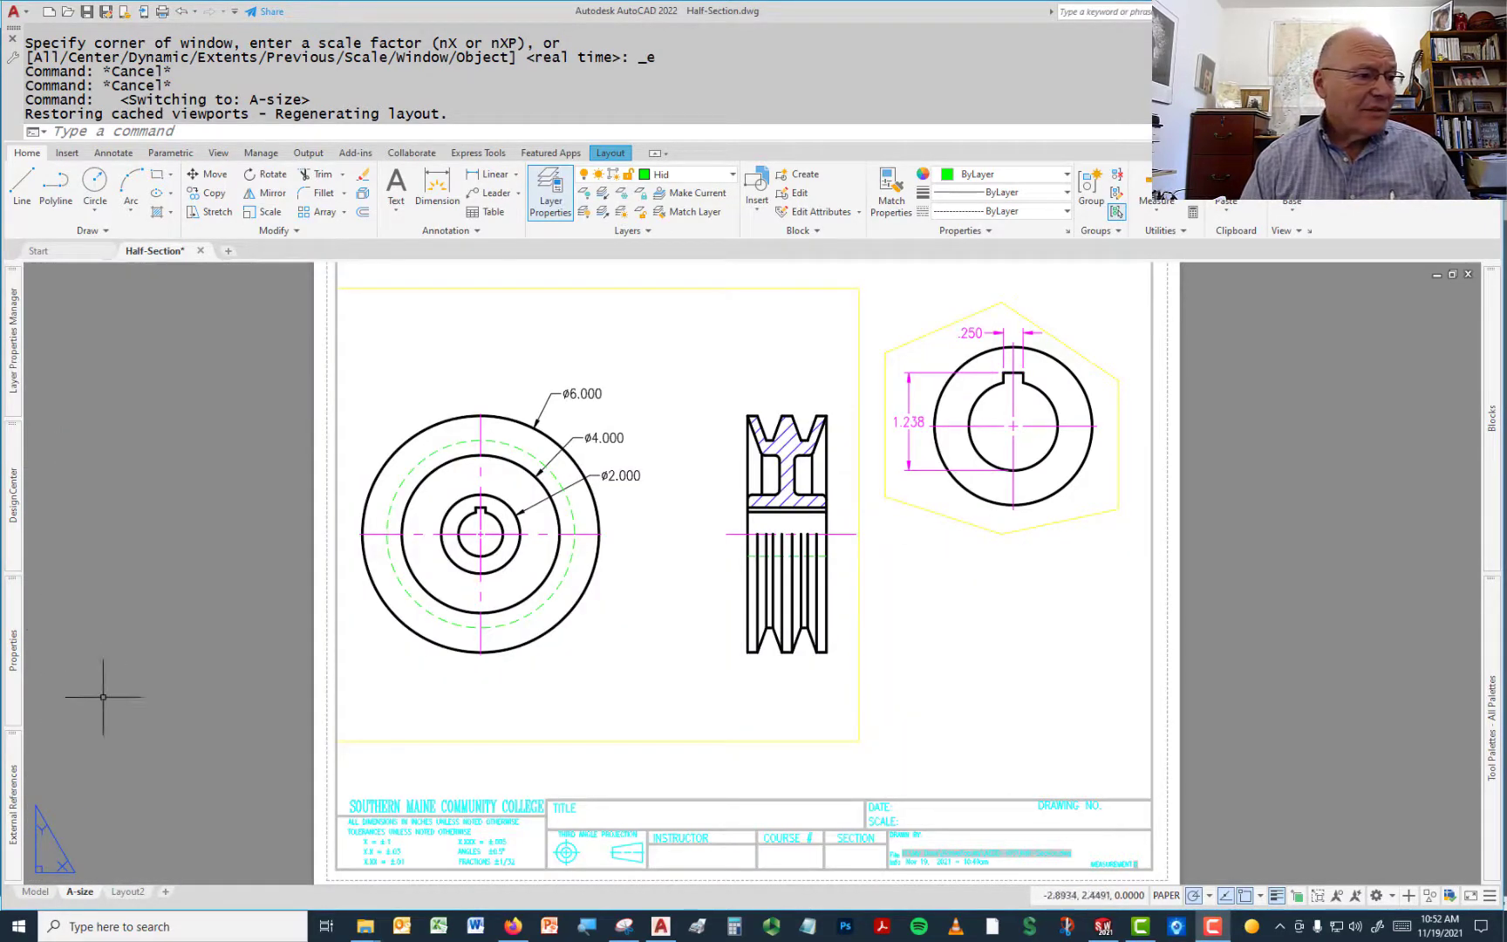
{"action": "mouse_move", "coordinate": [13, 650]}
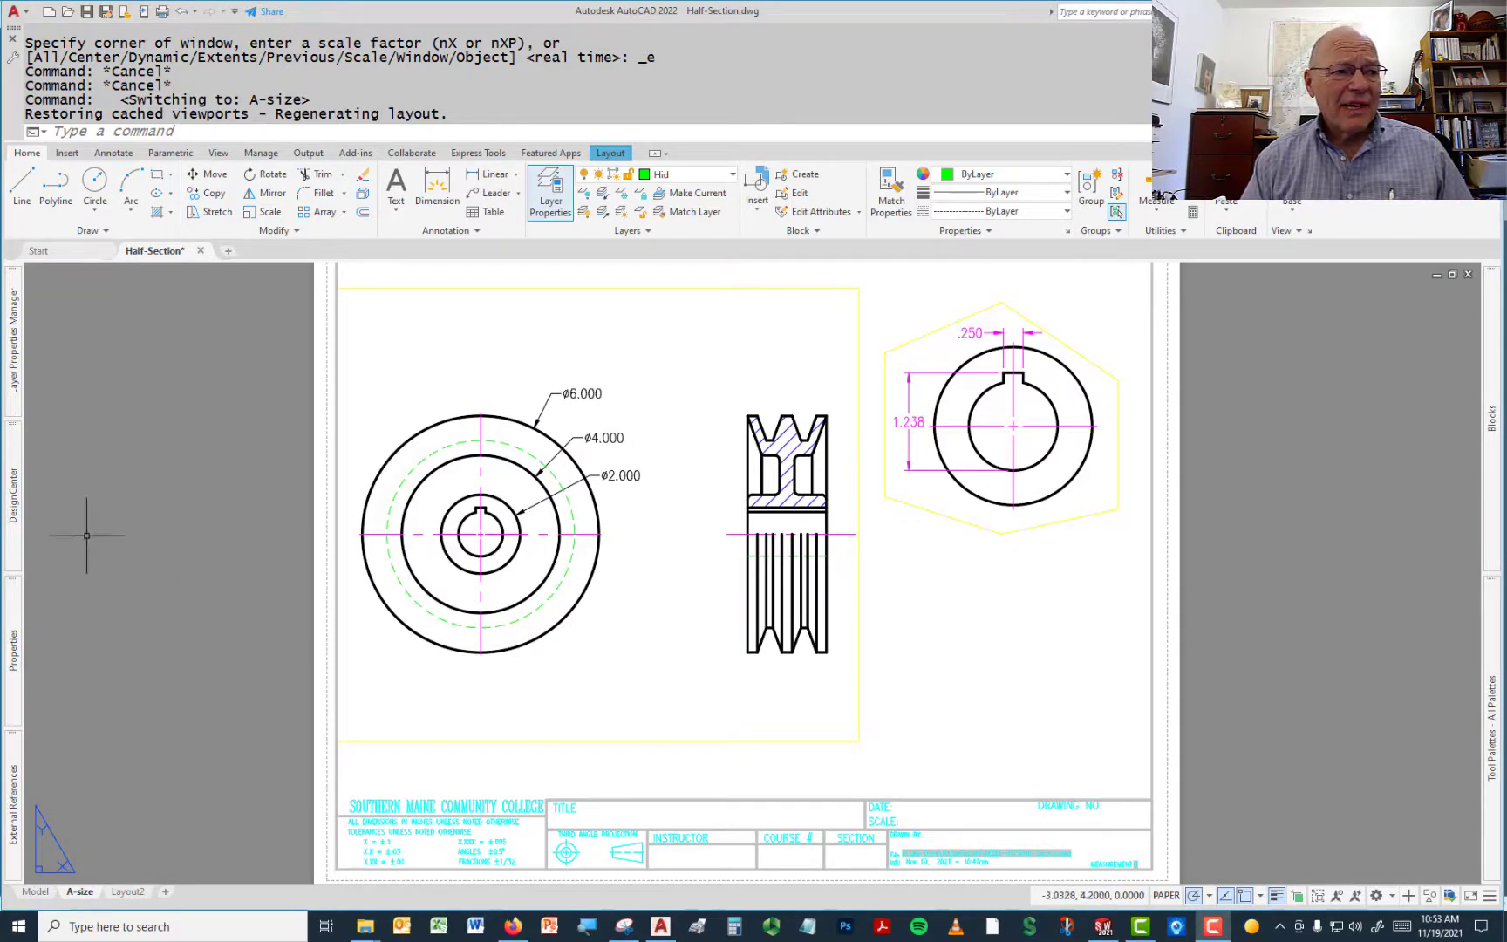
{"action": "mouse_move", "coordinate": [9, 538]}
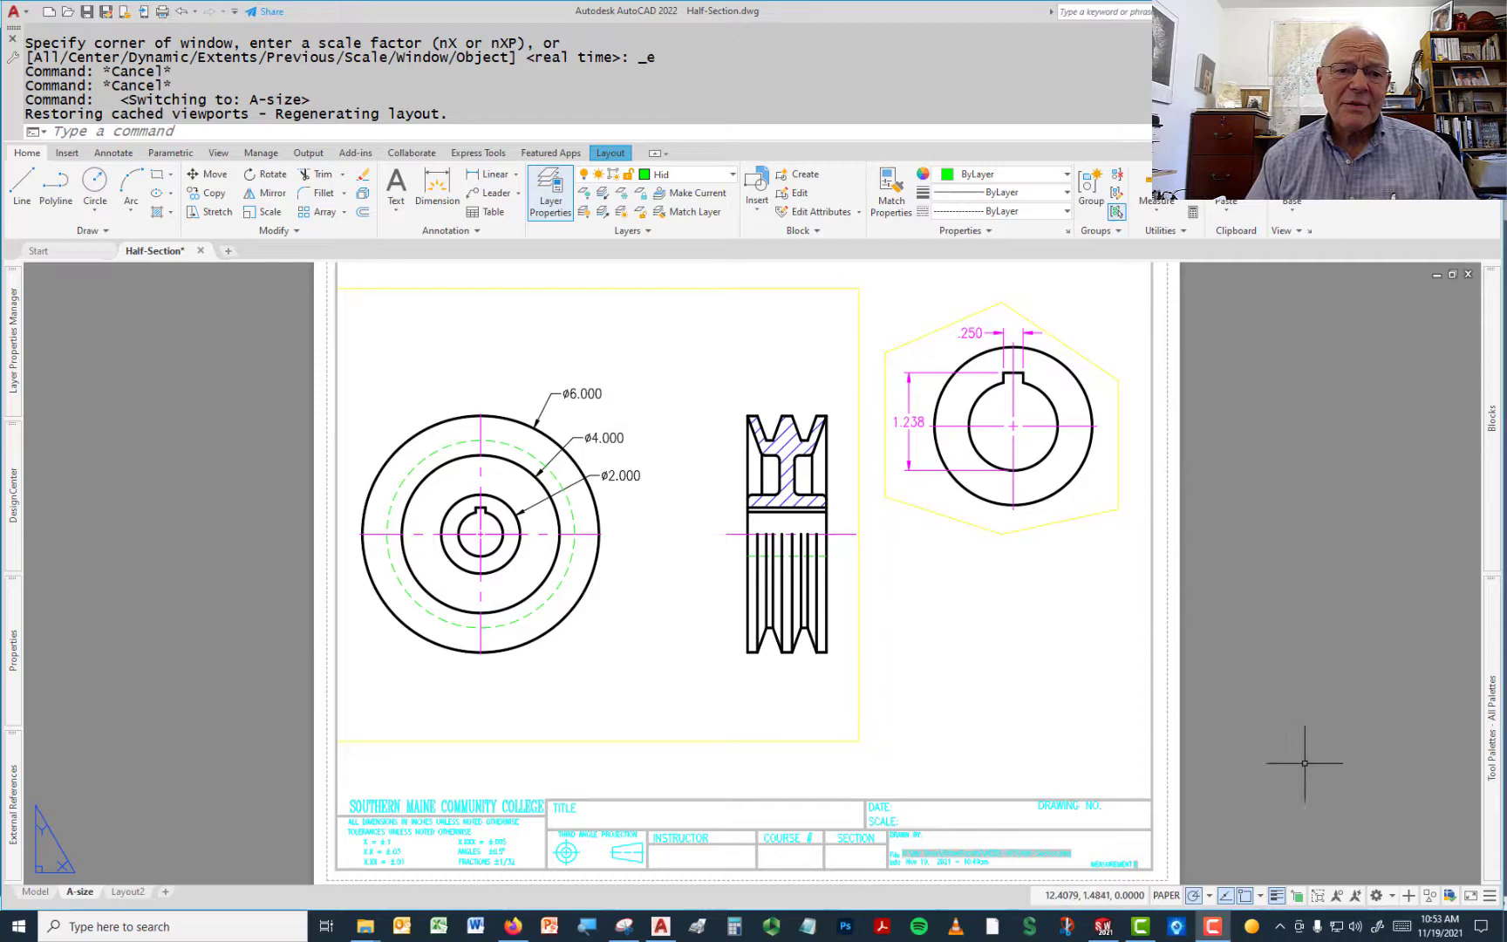
{"action": "left_click", "coordinate": [587, 926]}
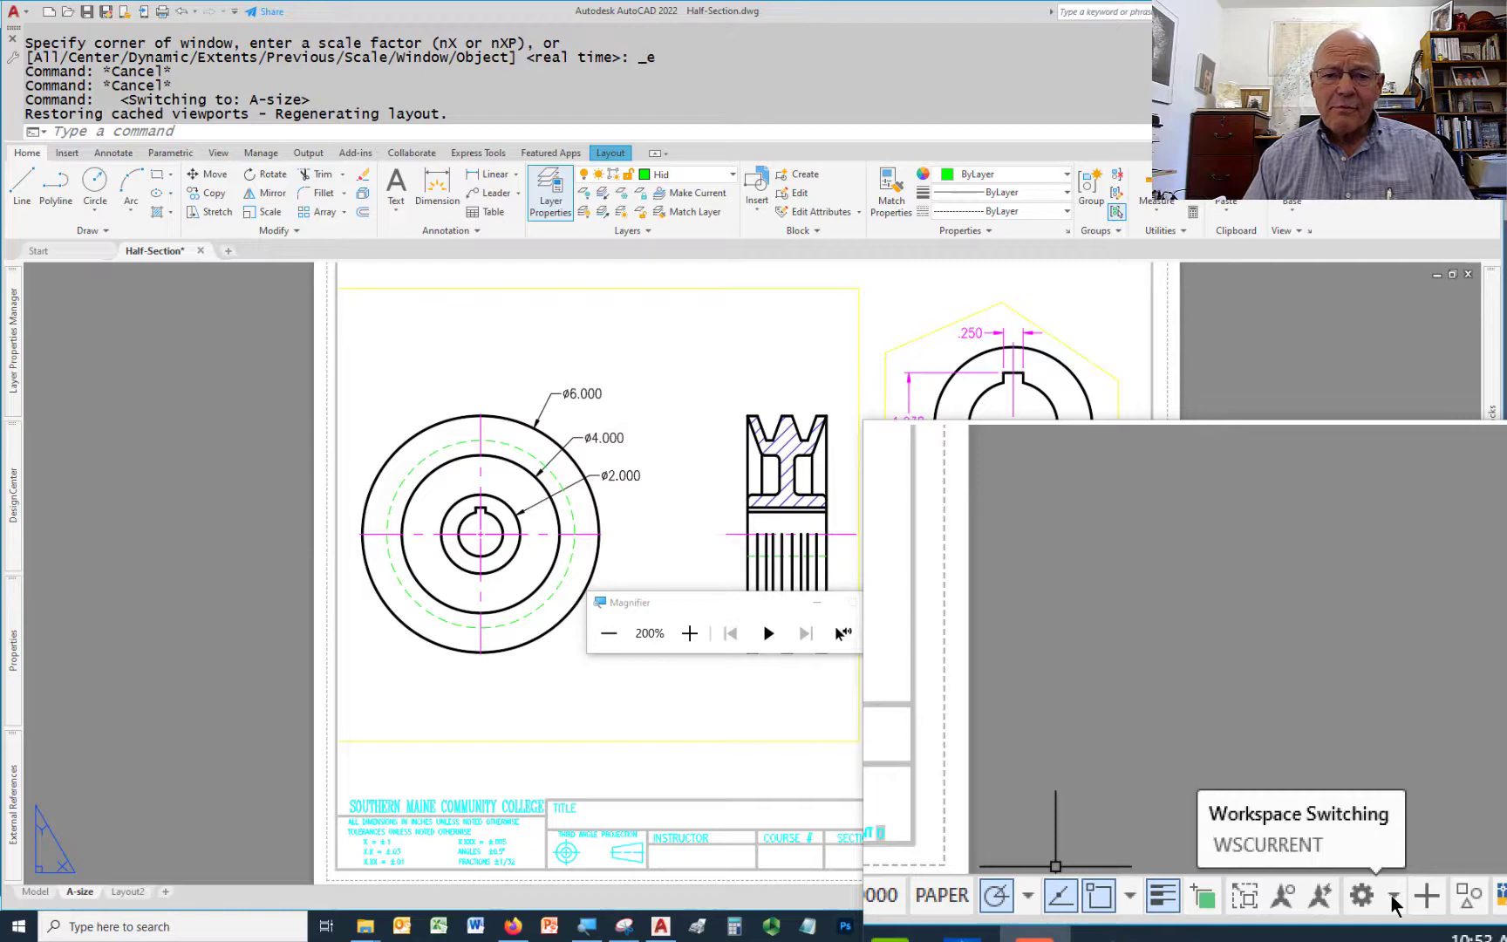
- Switch the workspace to 3D Modeling, then to Drafting & Annotation
{"action": "left_click", "coordinate": [1393, 893]}
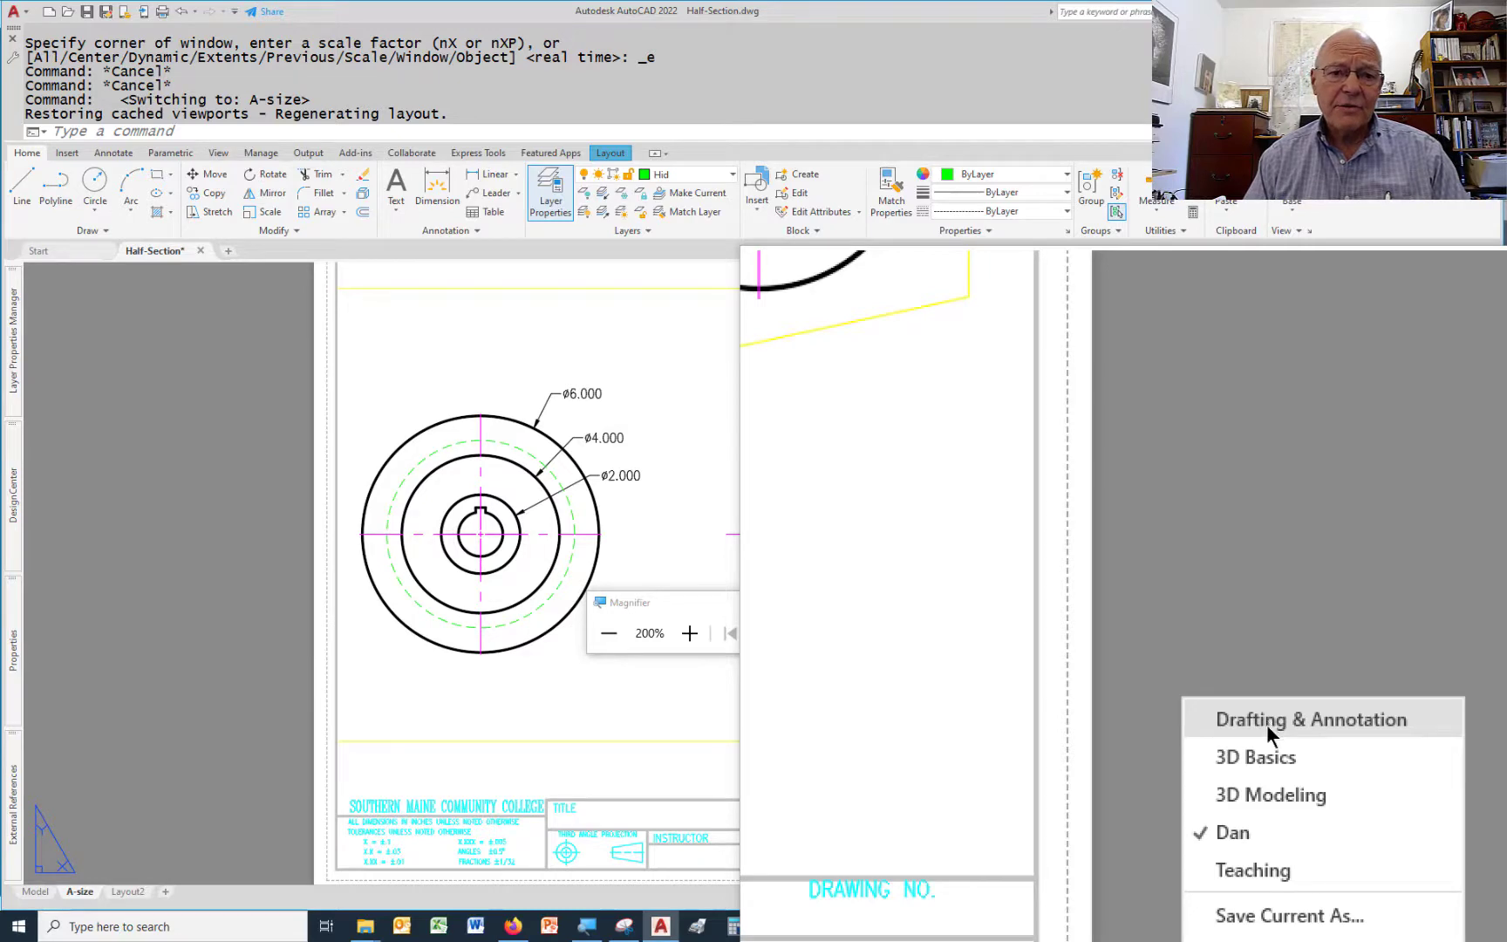
{"action": "left_click", "coordinate": [1269, 762]}
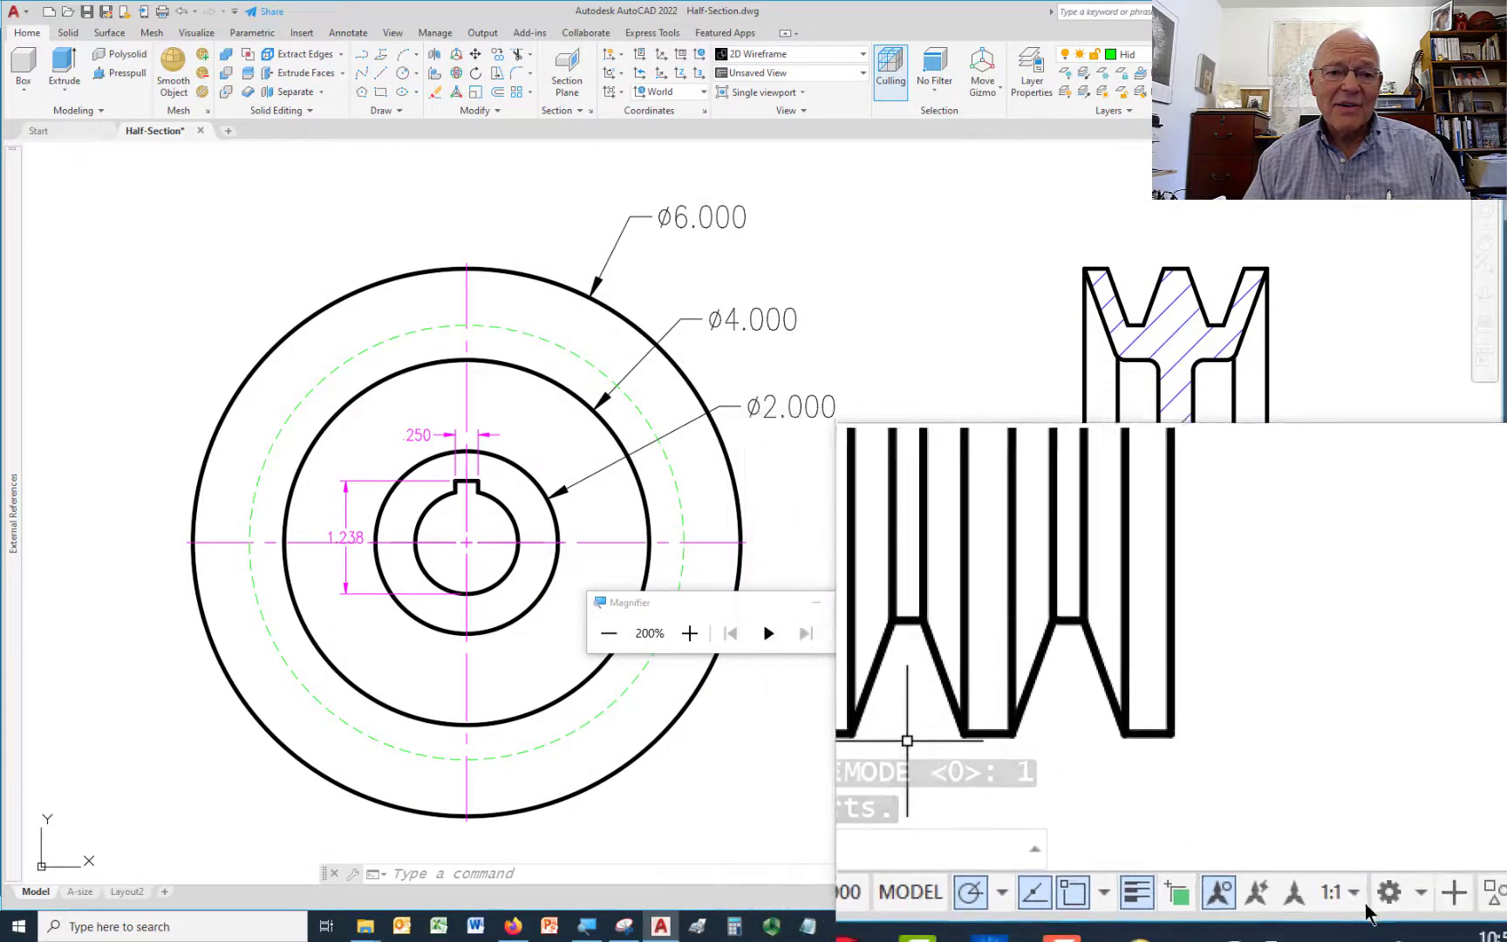
{"action": "left_click", "coordinate": [1392, 896]}
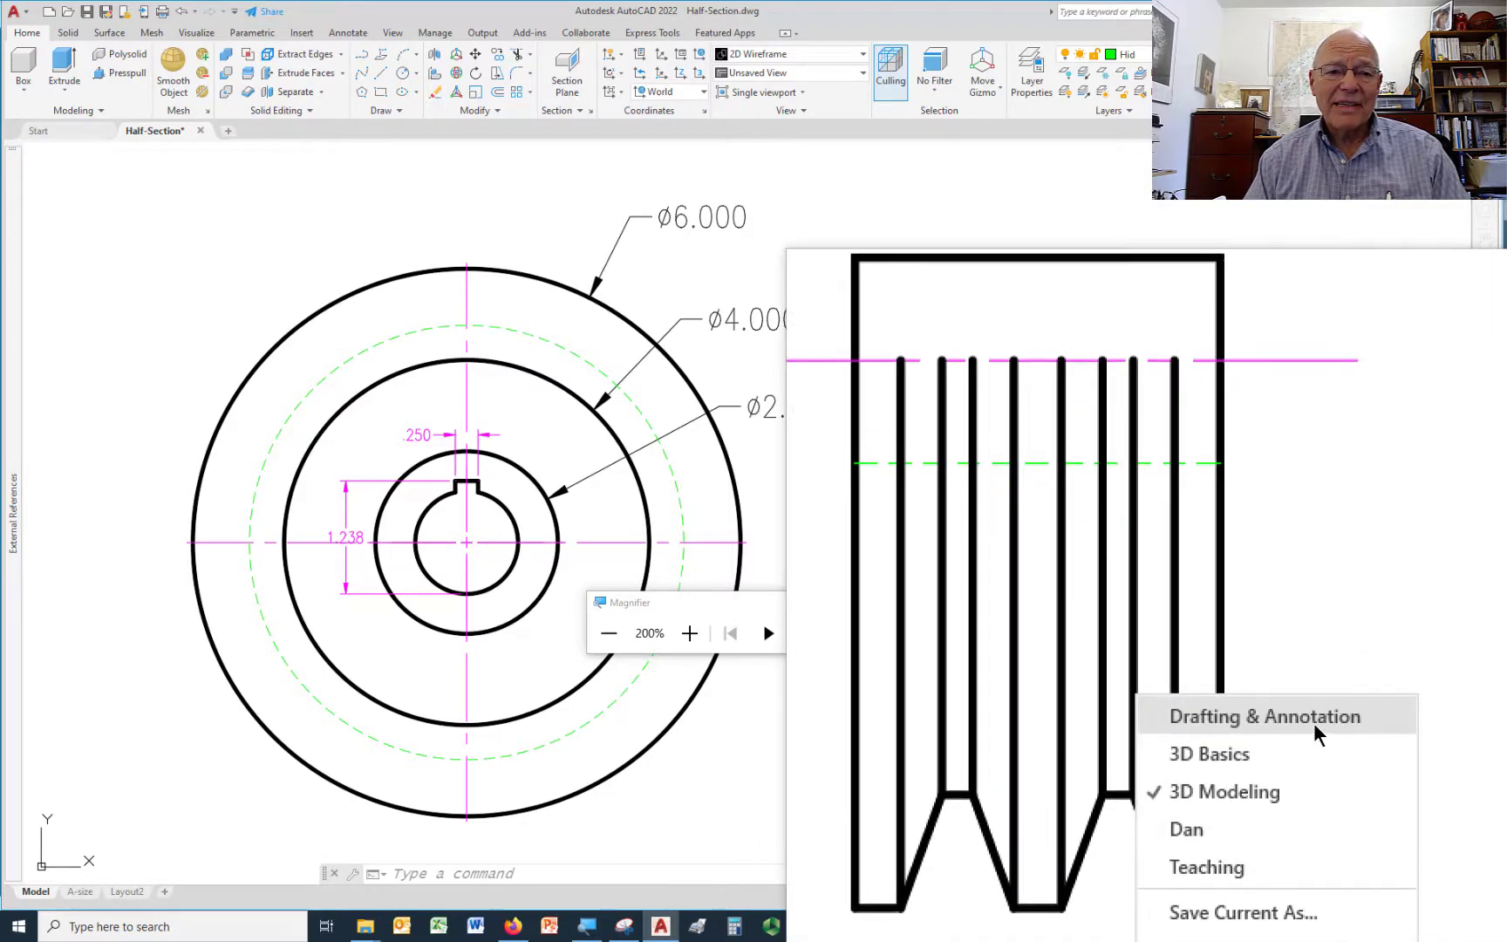
{"action": "left_click", "coordinate": [1314, 723]}
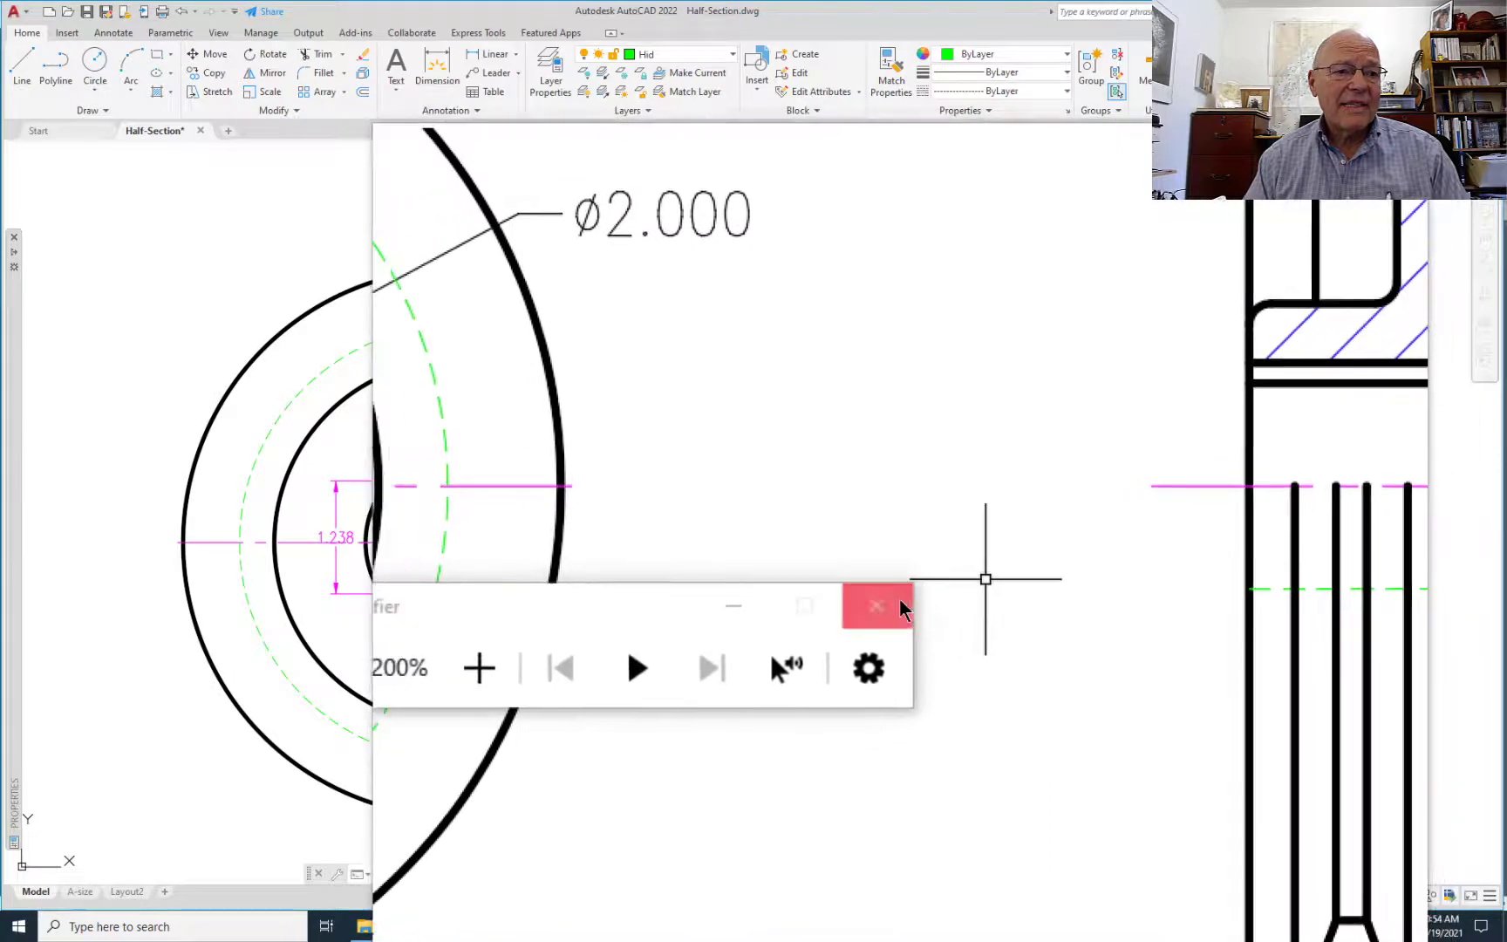
- Turn off the Magnifier, hide the navigation bar and close the Properties palette
{"action": "left_click", "coordinate": [895, 608]}
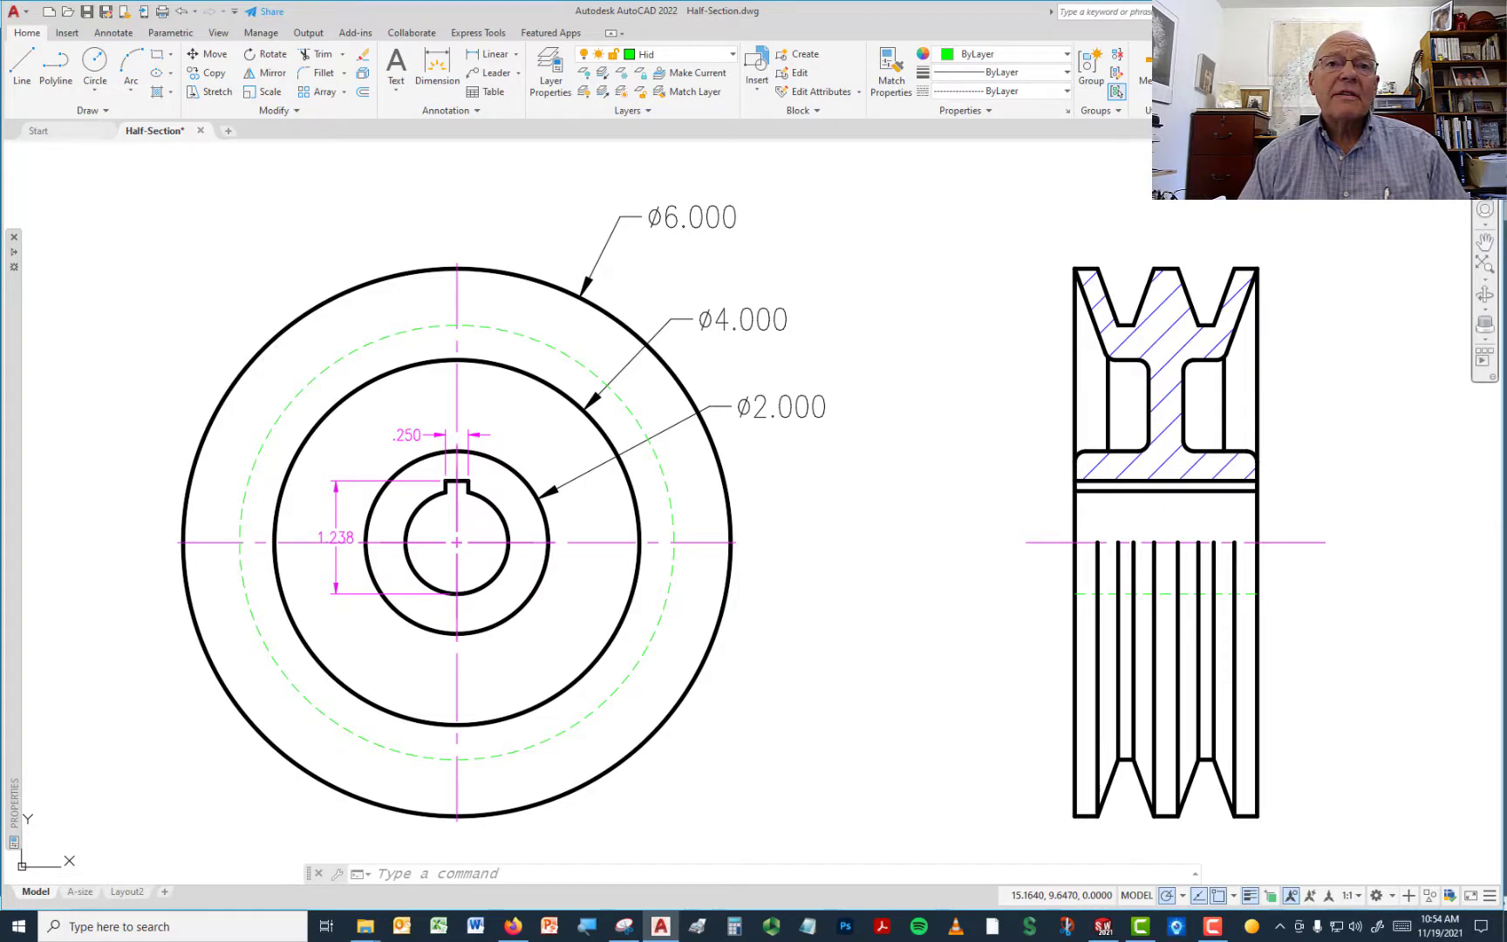
{"action": "left_click", "coordinate": [1493, 203]}
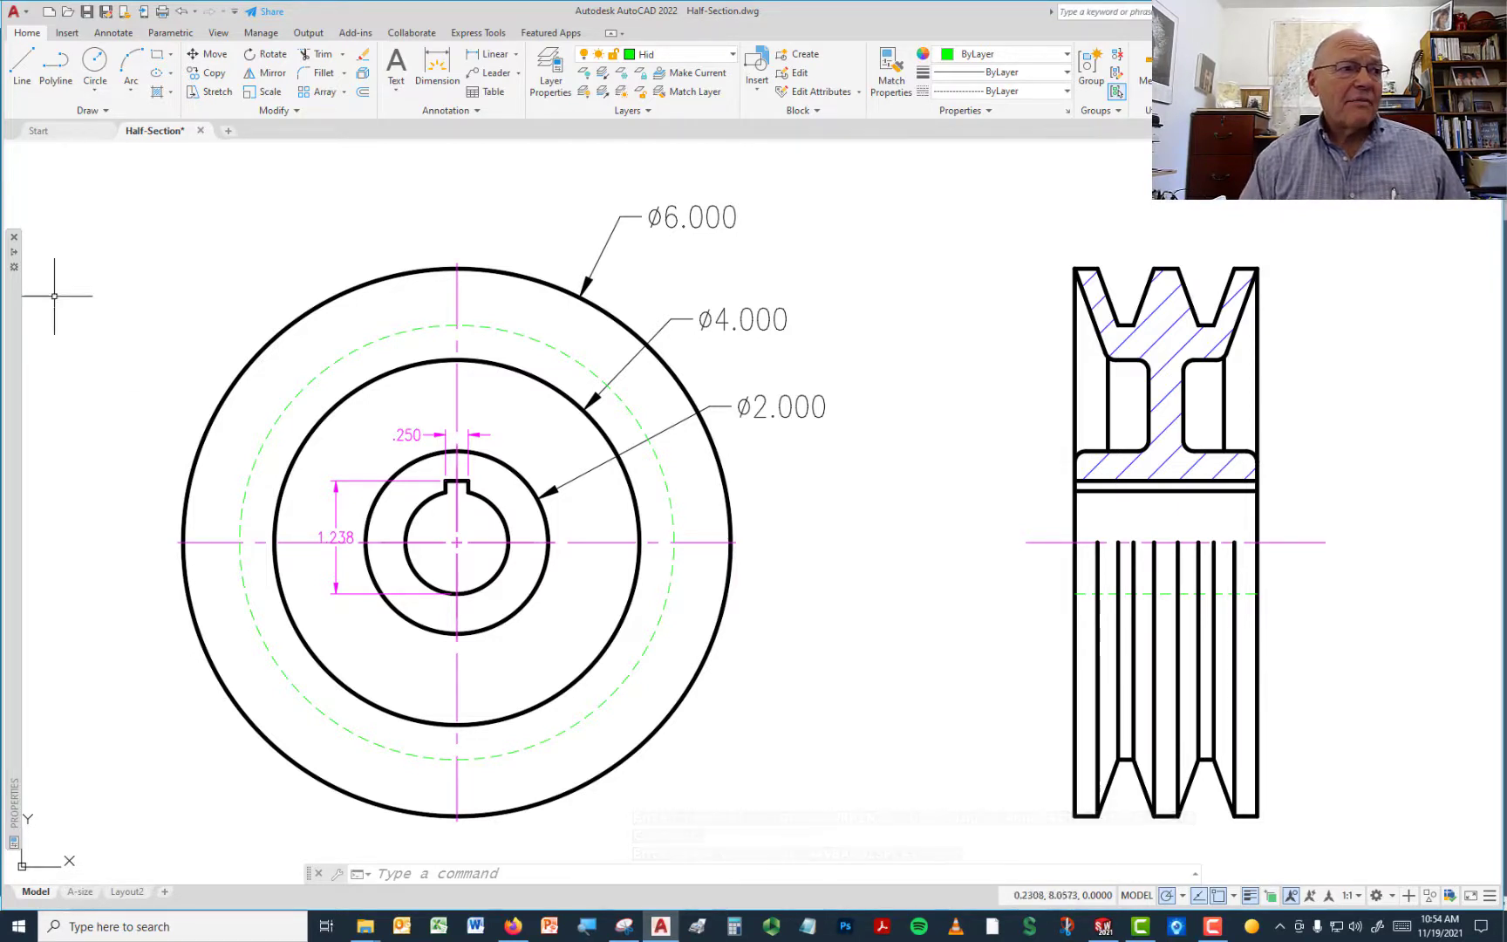
{"action": "left_click", "coordinate": [14, 238]}
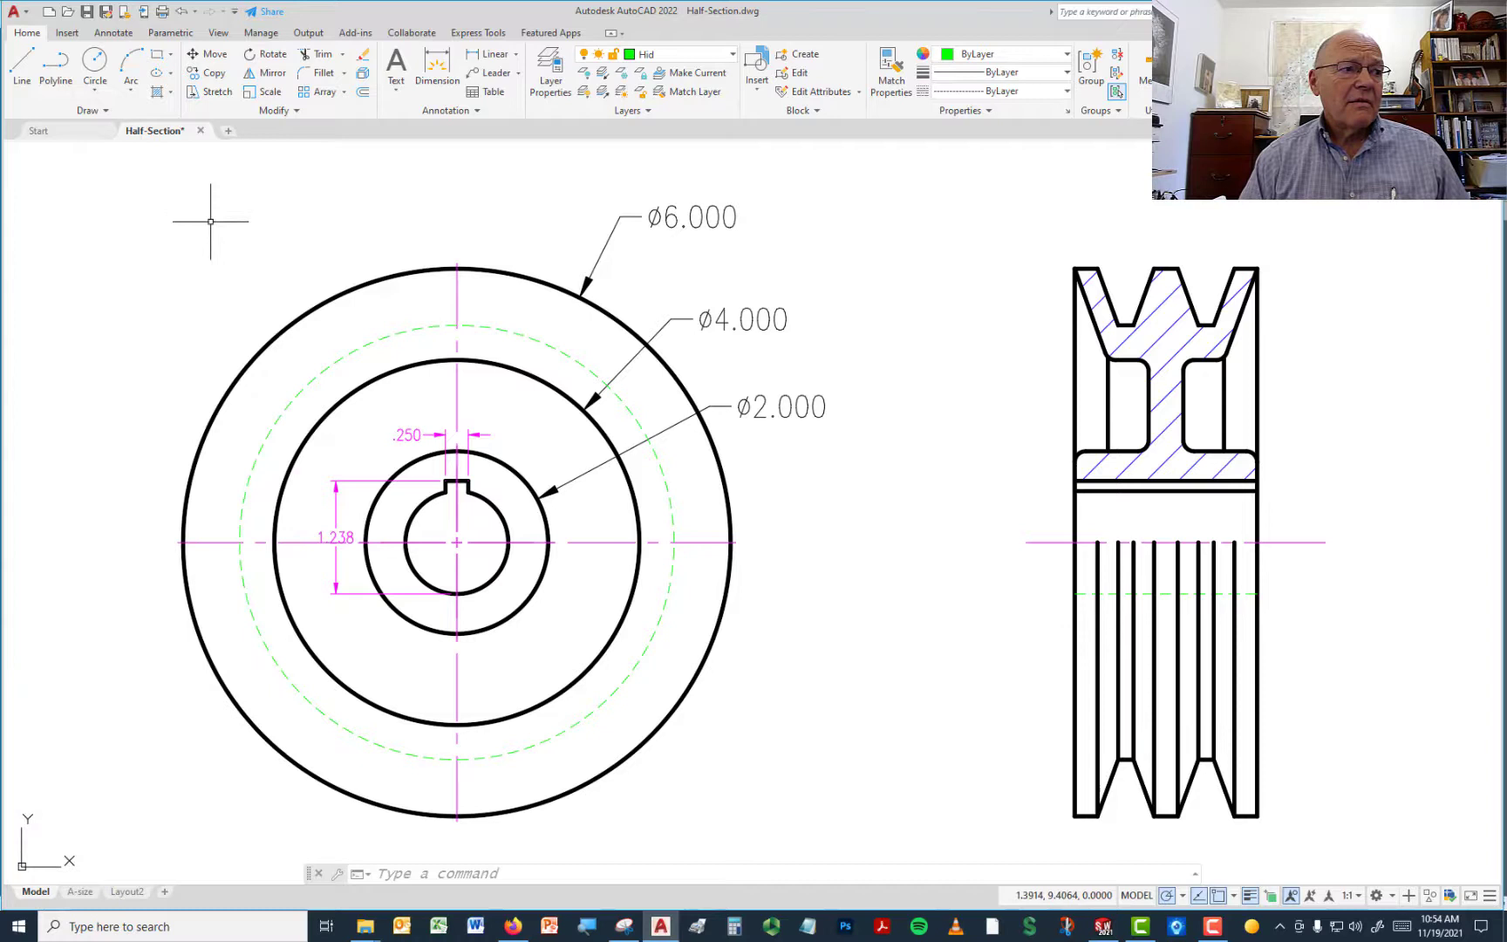
- Reopen the Properties palette with PR, clear pending commands, and bring up the workspace list
{"action": "type", "text": "pr"}
{"action": "key", "text": "Return"}
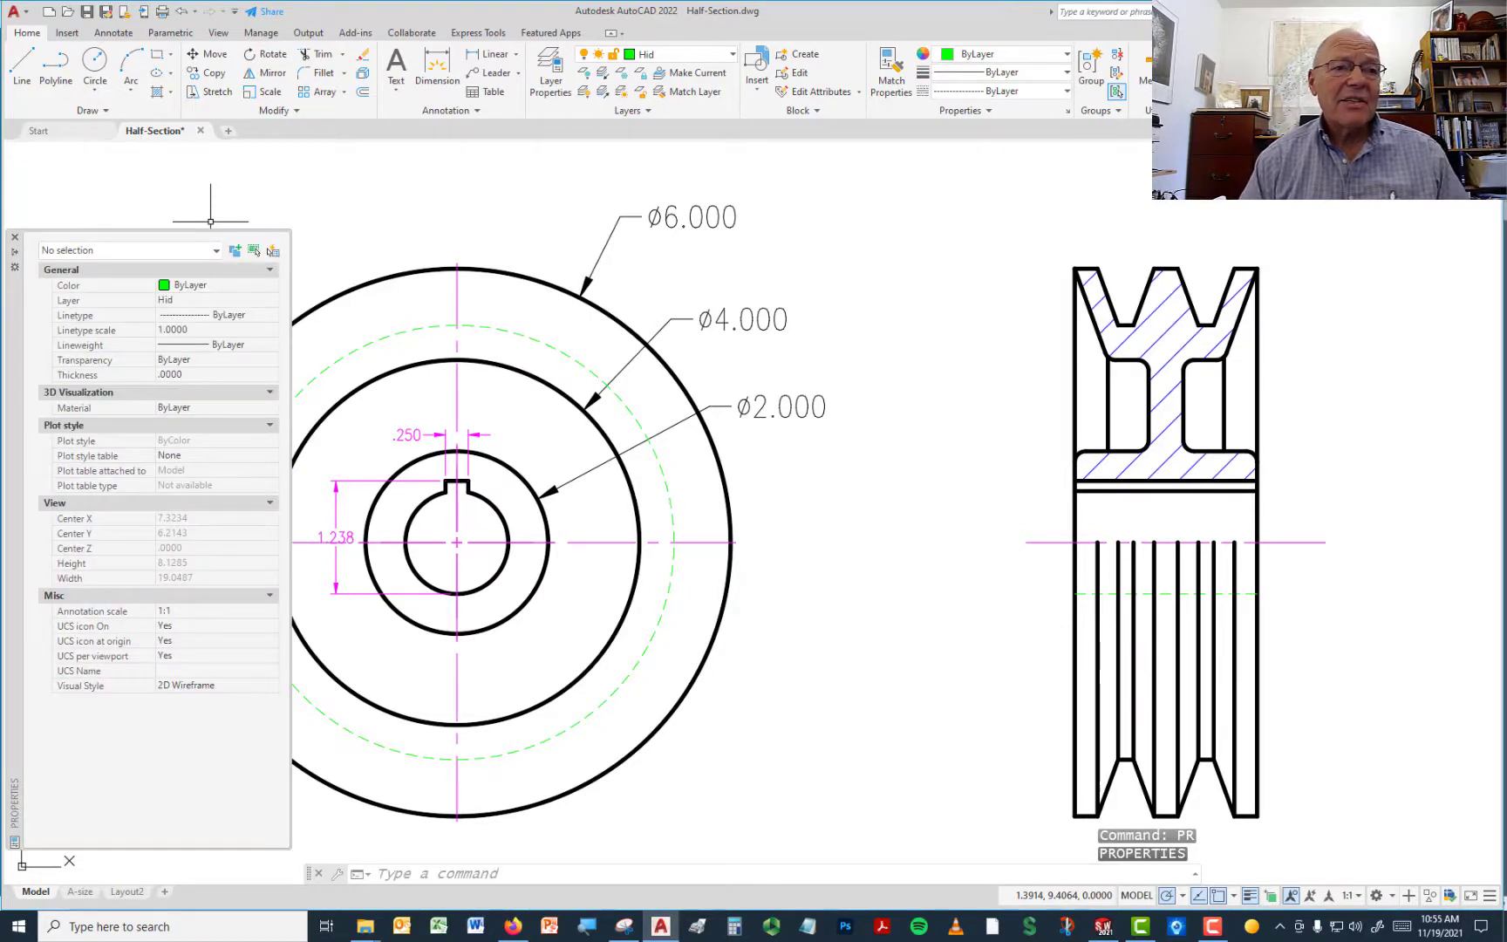
{"action": "key", "text": "Escape"}
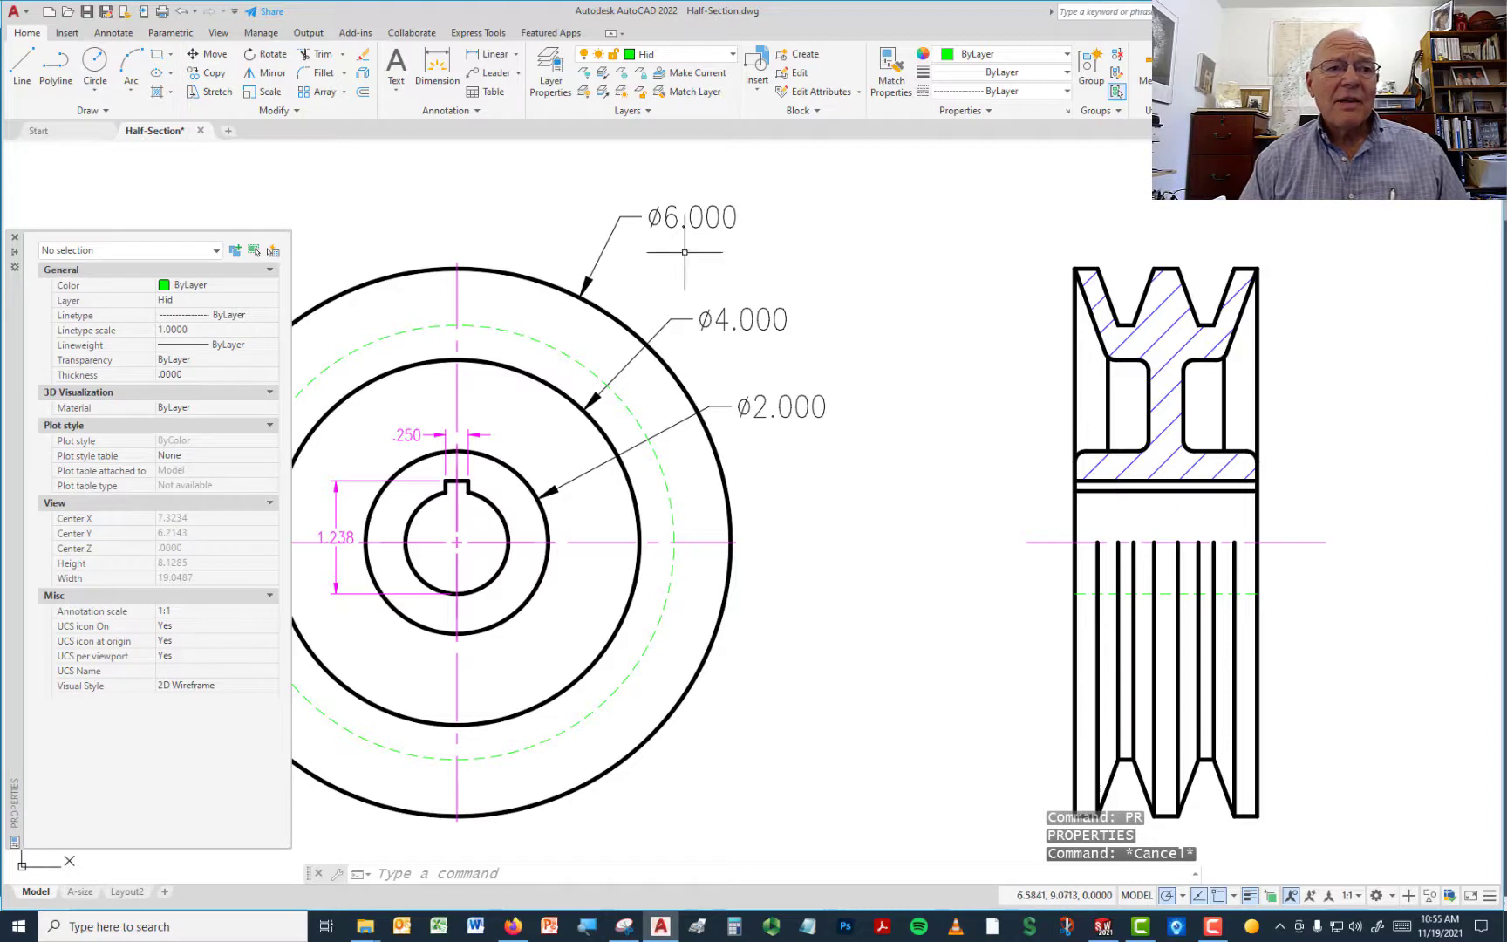
{"action": "key", "text": "ctrl+1"}
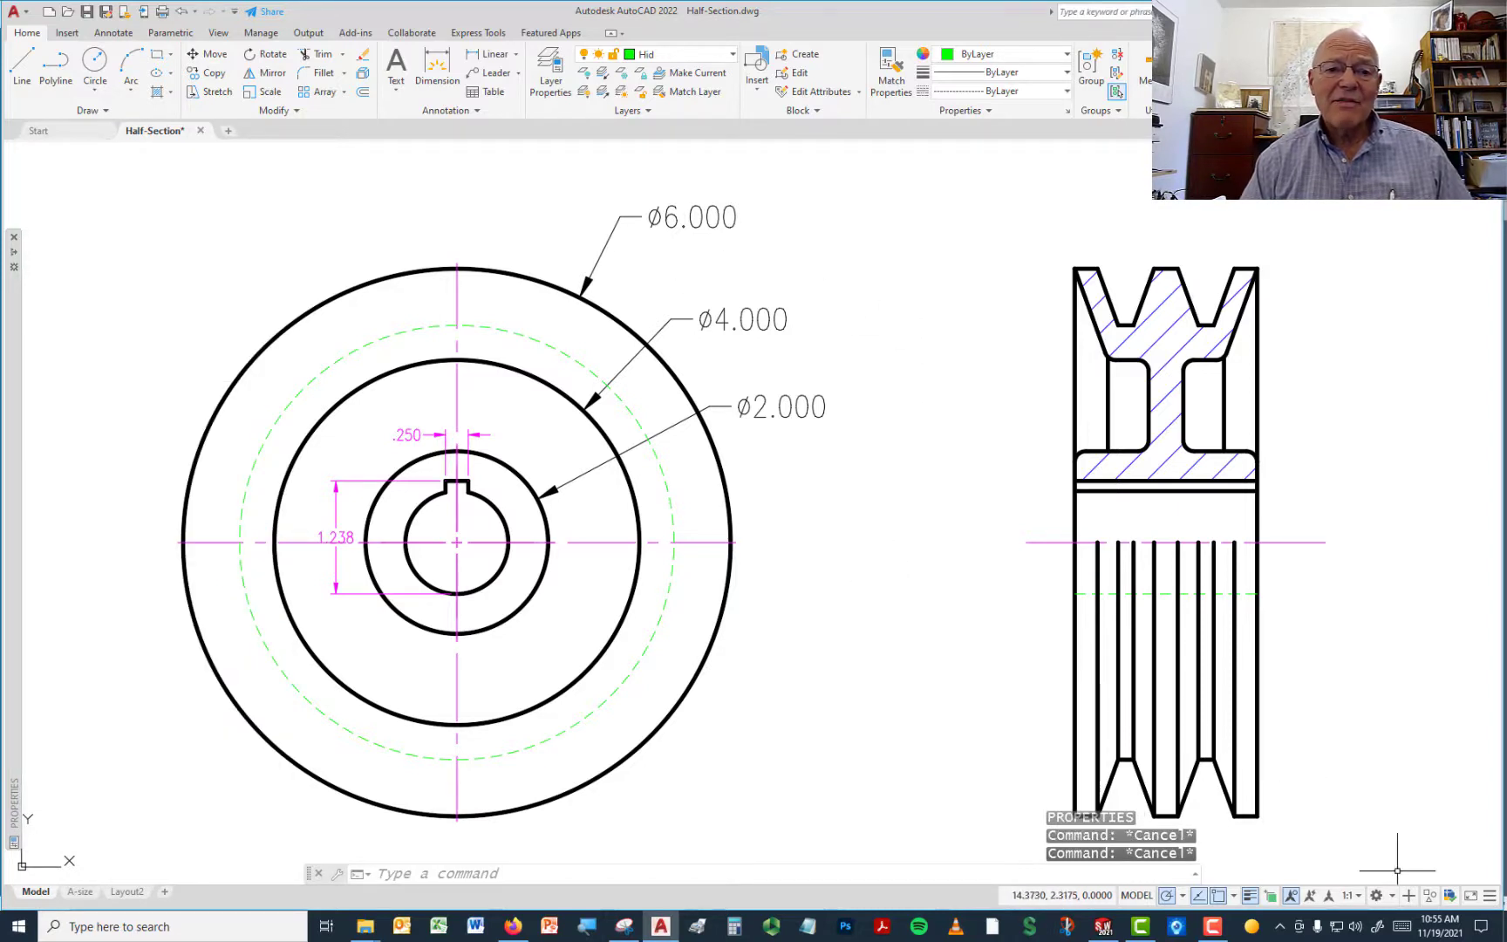
{"action": "left_click", "coordinate": [1393, 897]}
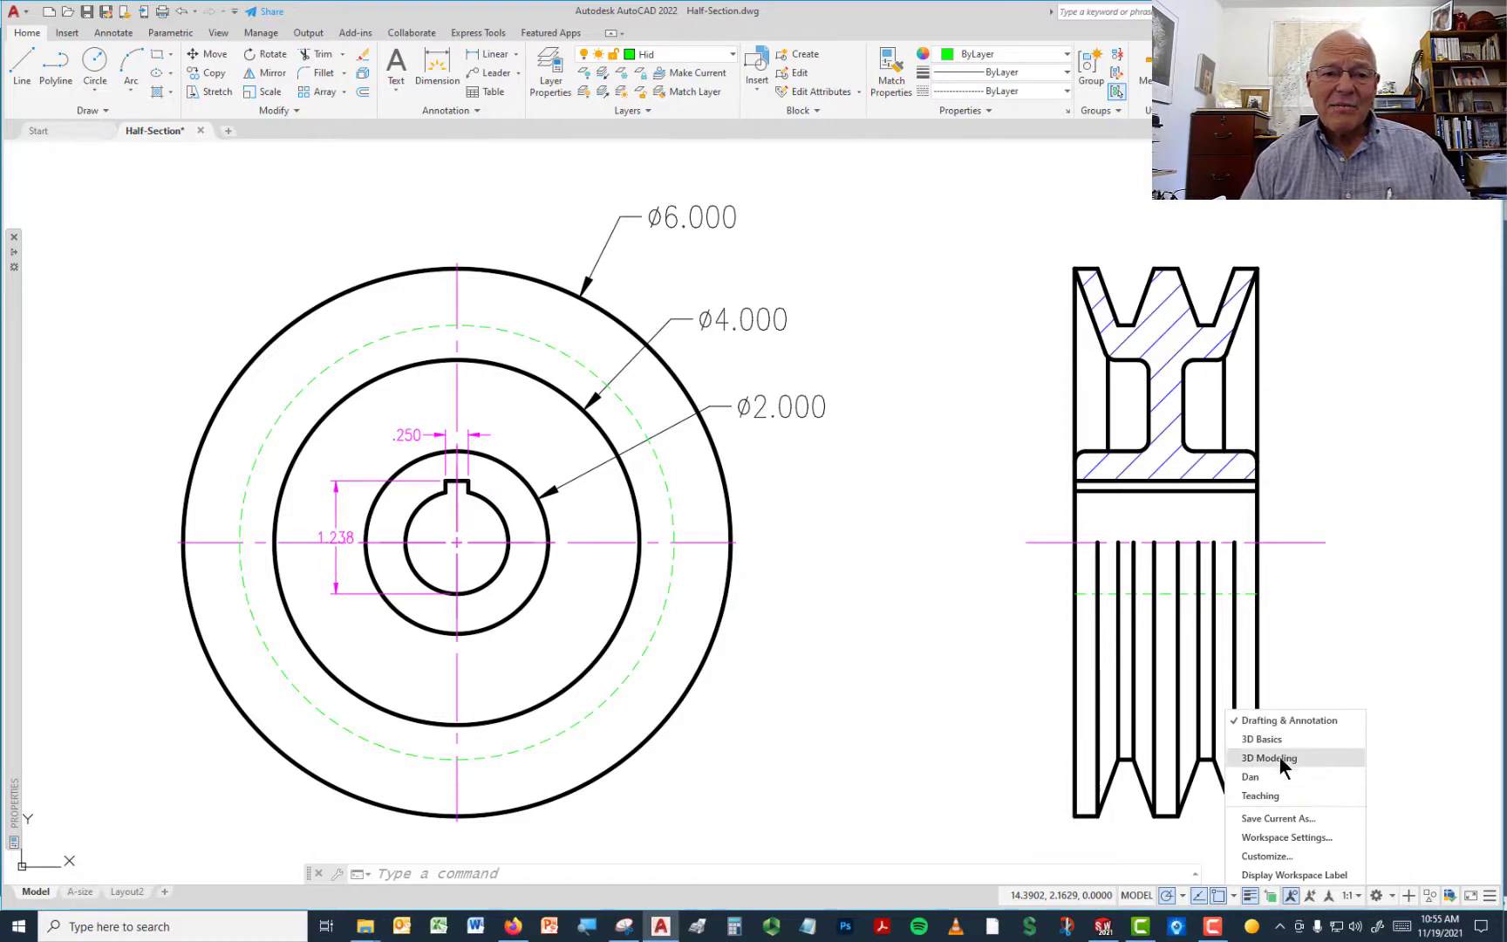
- Switch to the Dan workspace, hide the command history and dock the command line at the top
{"action": "left_click", "coordinate": [1256, 776]}
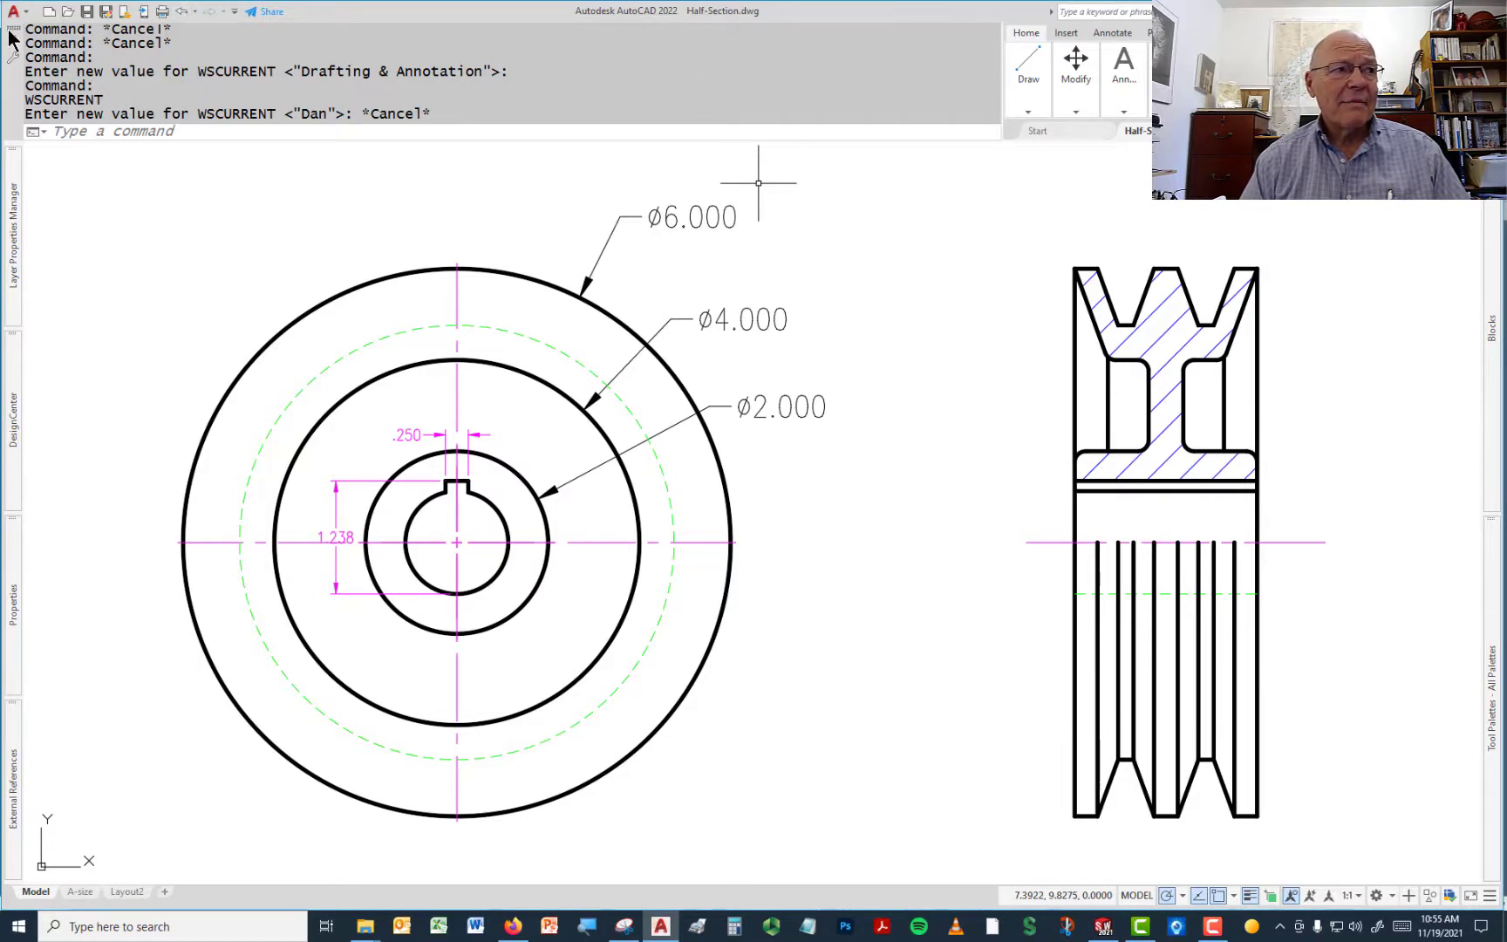
{"action": "key", "text": "F2"}
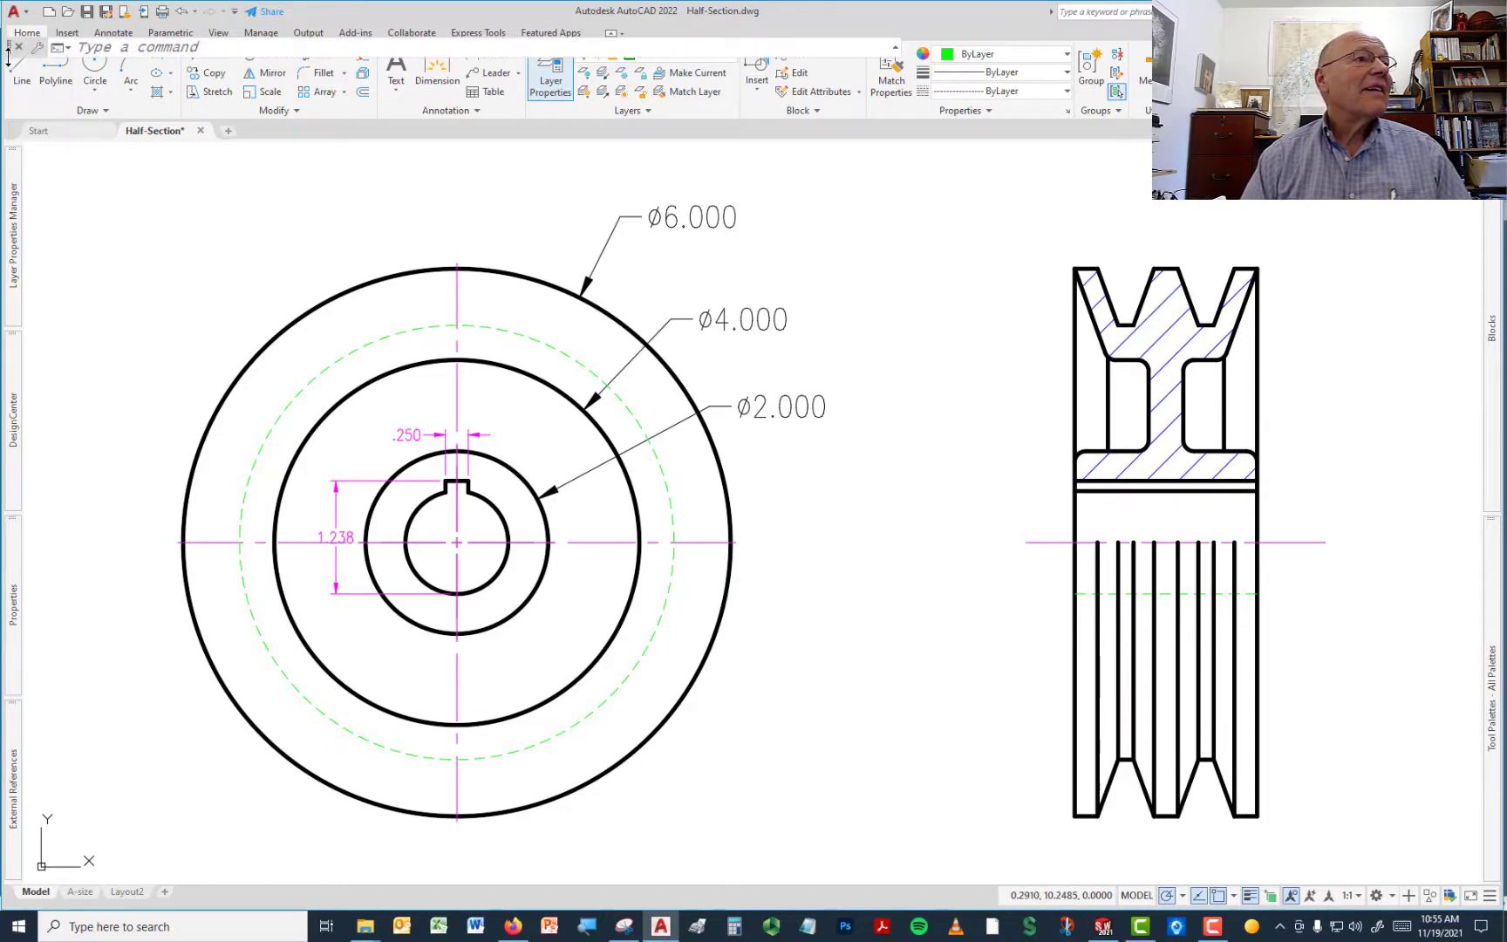
{"action": "mouse_move", "coordinate": [11, 54]}
{"action": "left_mouse_down"}
{"action": "mouse_move", "coordinate": [22, 61]}
{"action": "mouse_move", "coordinate": [13, 44]}
{"action": "left_mouse_up"}
{"action": "left_click", "coordinate": [128, 372]}
{"action": "left_click", "coordinate": [139, 340]}
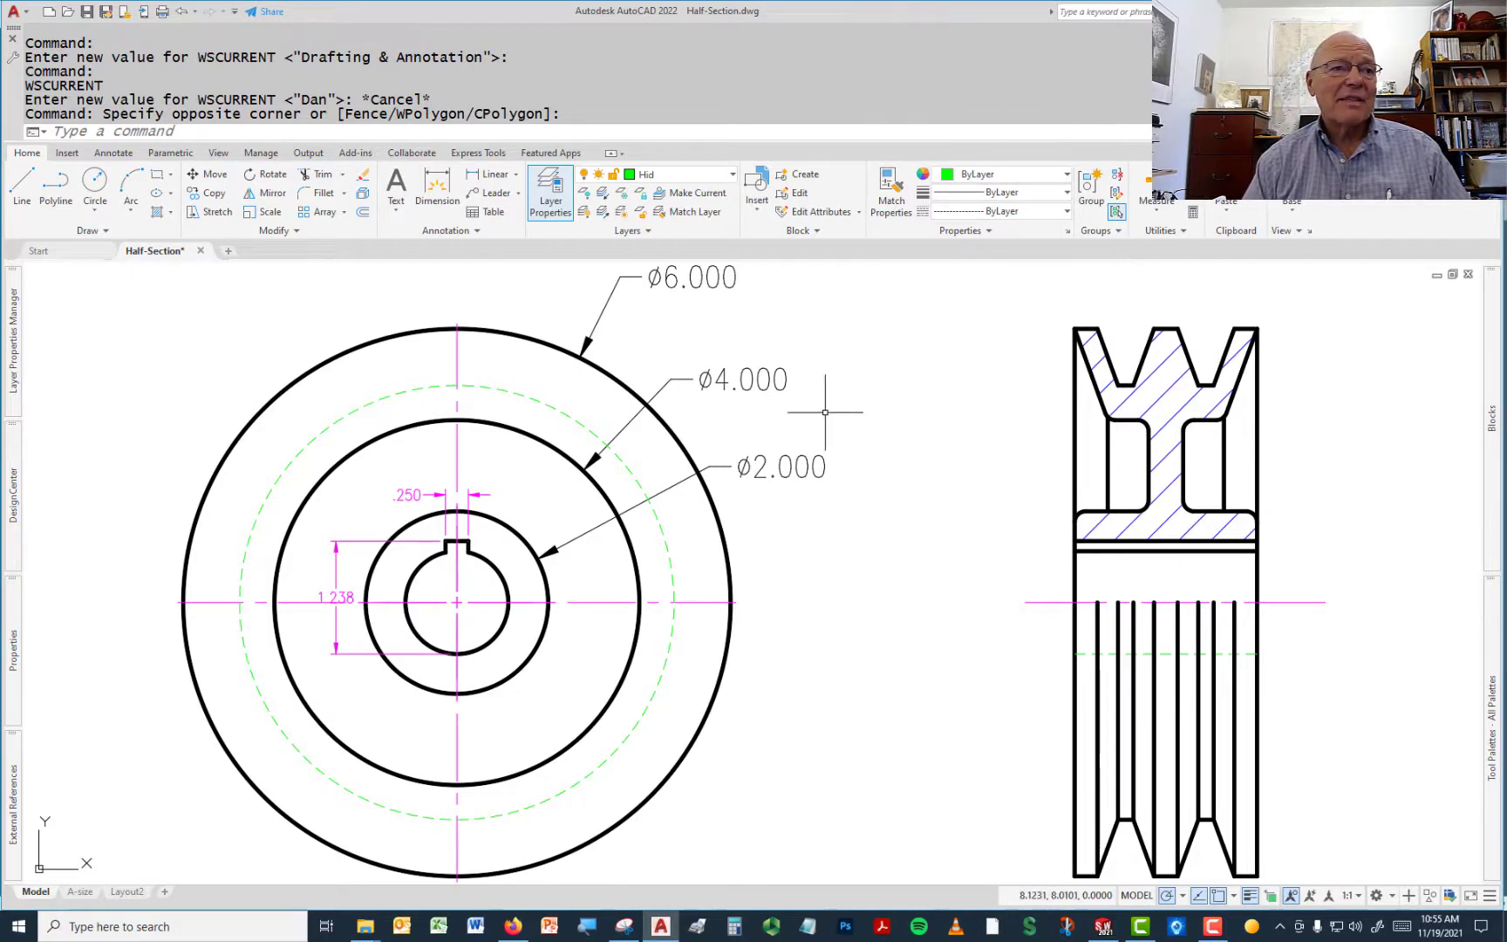
{"action": "scroll", "coordinate": [891, 553], "scroll_direction": "down", "scroll_amount": 2}
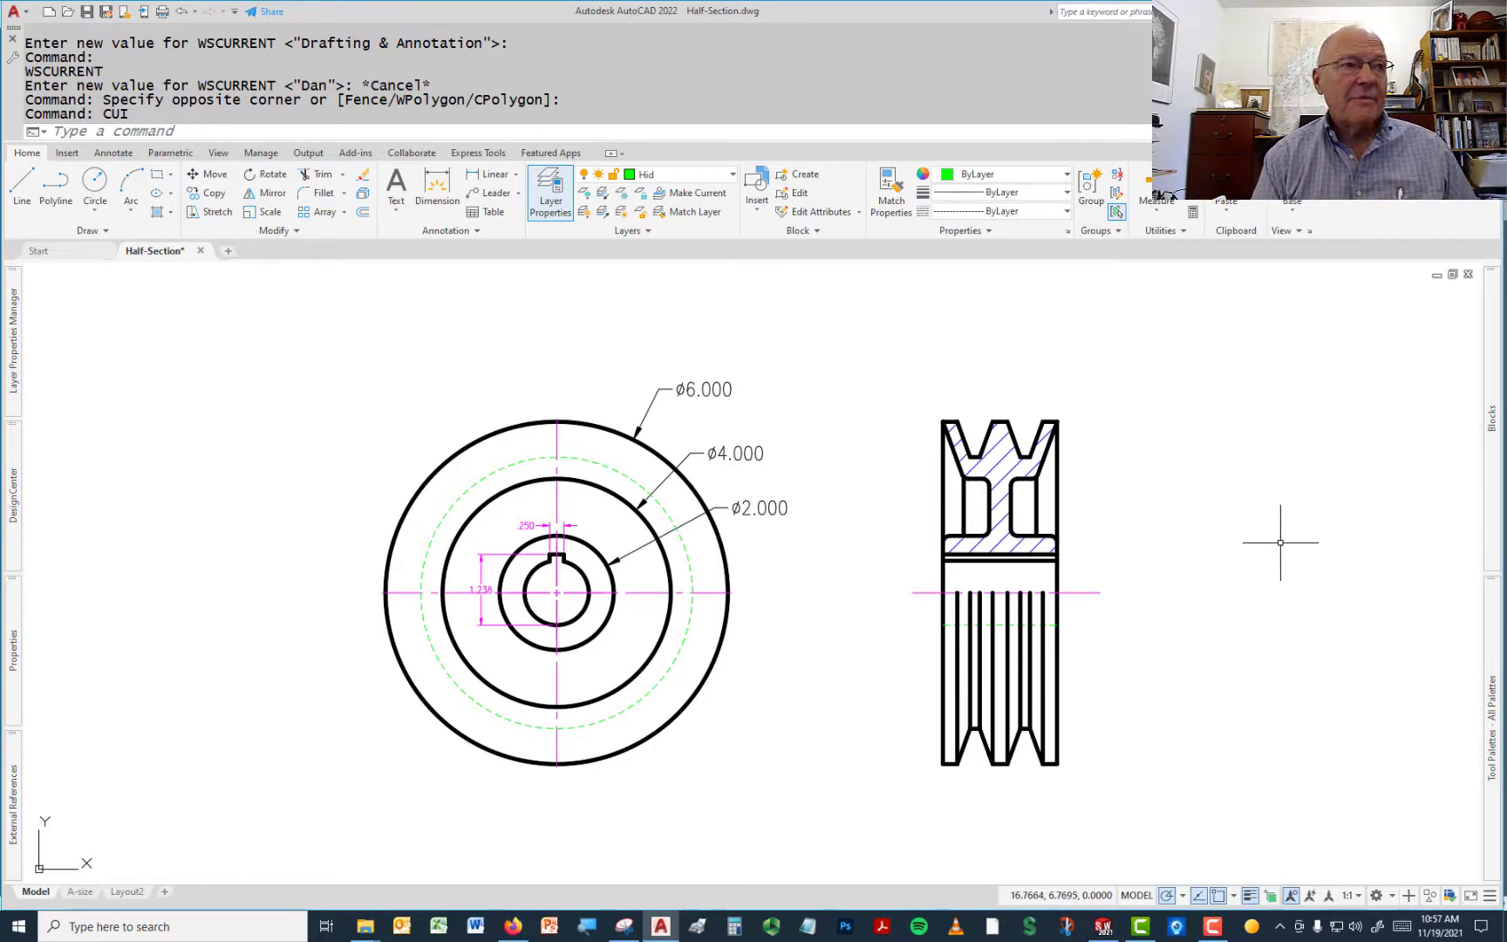
- Open Customize User Interface with CUI and expand the ACAD Workspaces node to list all five workspaces
{"action": "type", "text": "cui"}
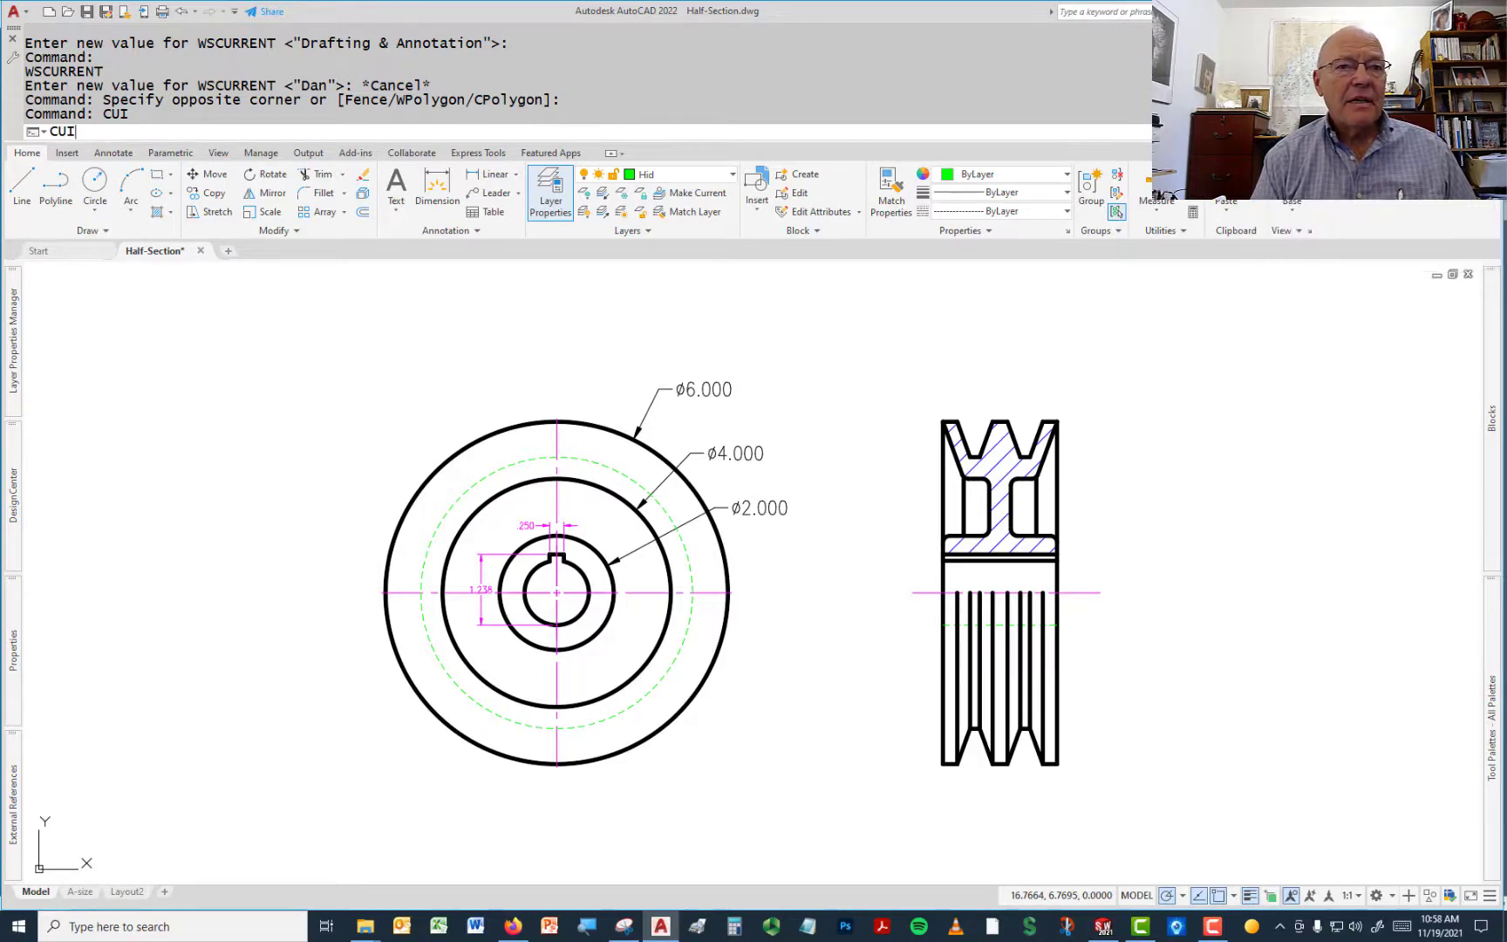
{"action": "key", "text": "Return"}
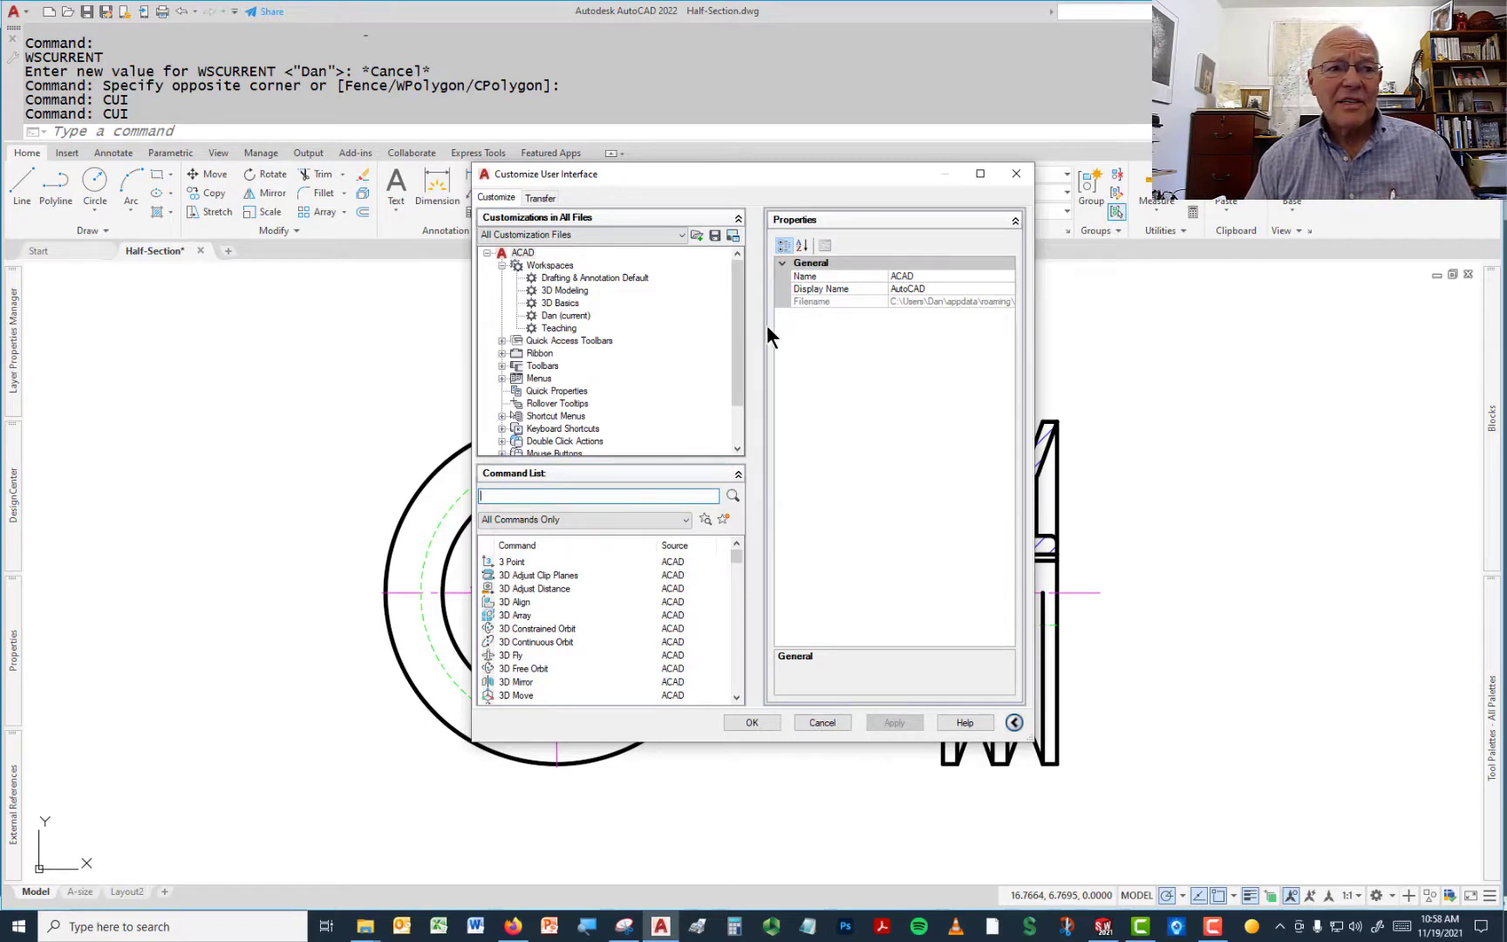
{"action": "left_click", "coordinate": [503, 266]}
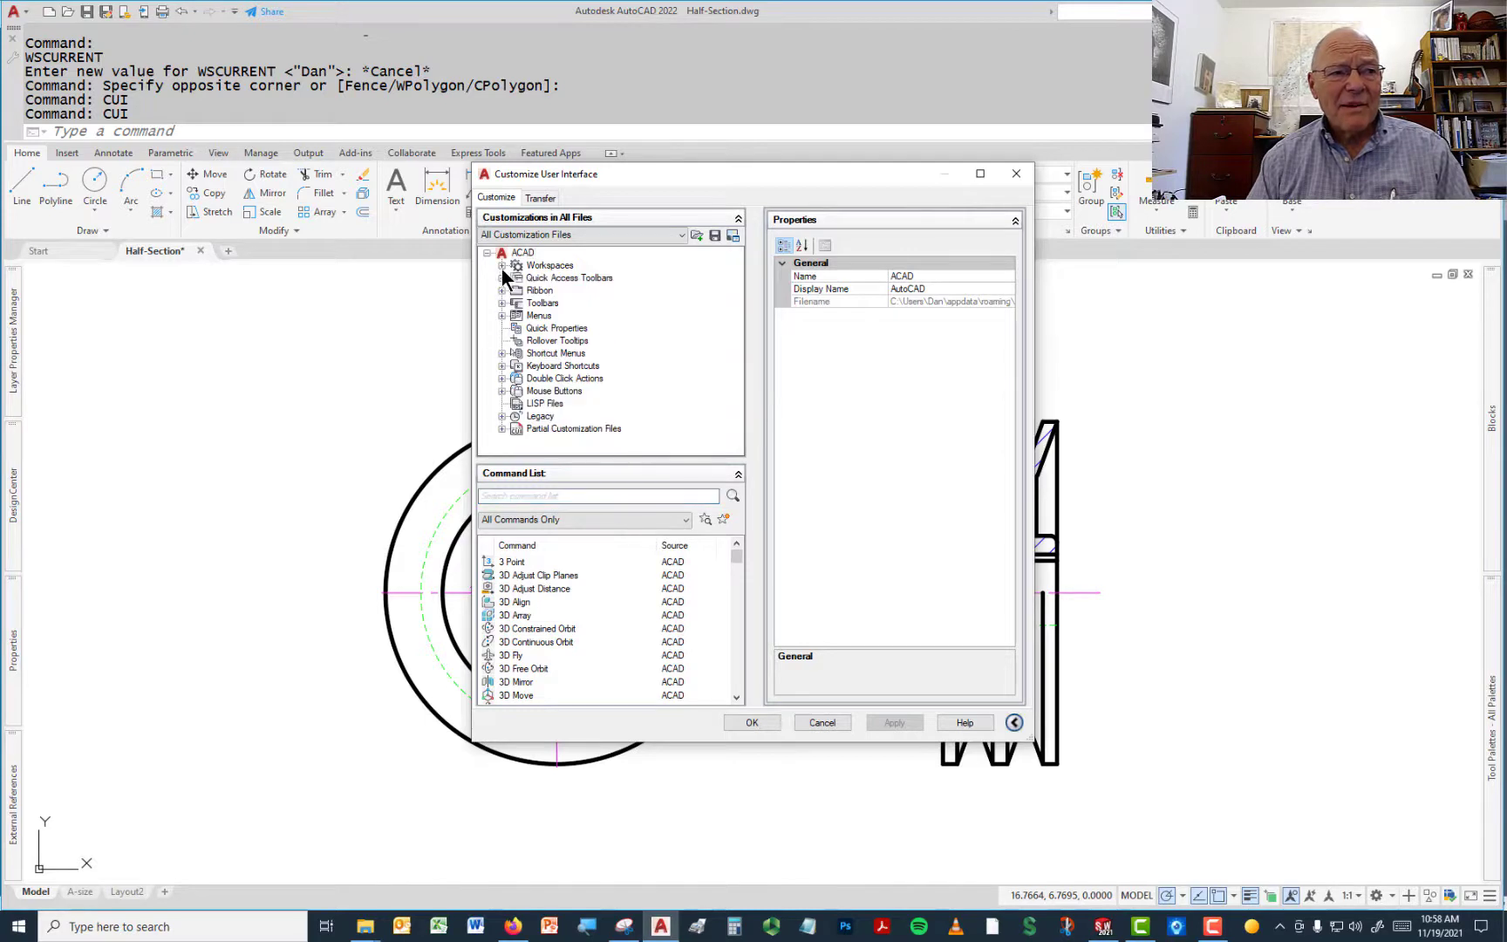
{"action": "left_click", "coordinate": [488, 253]}
{"action": "left_click", "coordinate": [487, 253]}
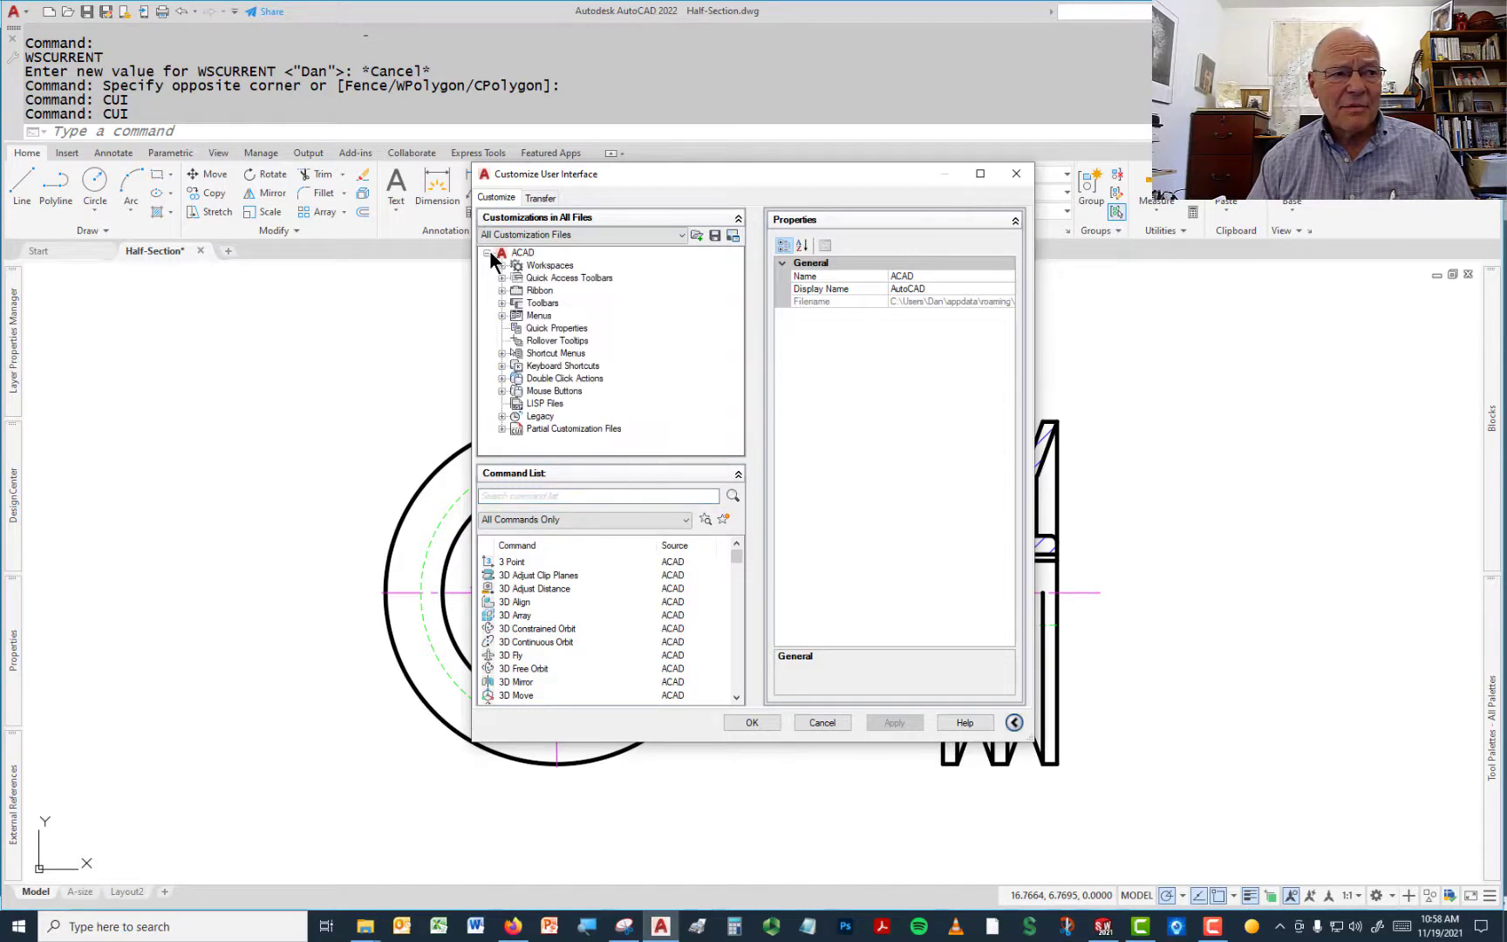
{"action": "left_click", "coordinate": [502, 265]}
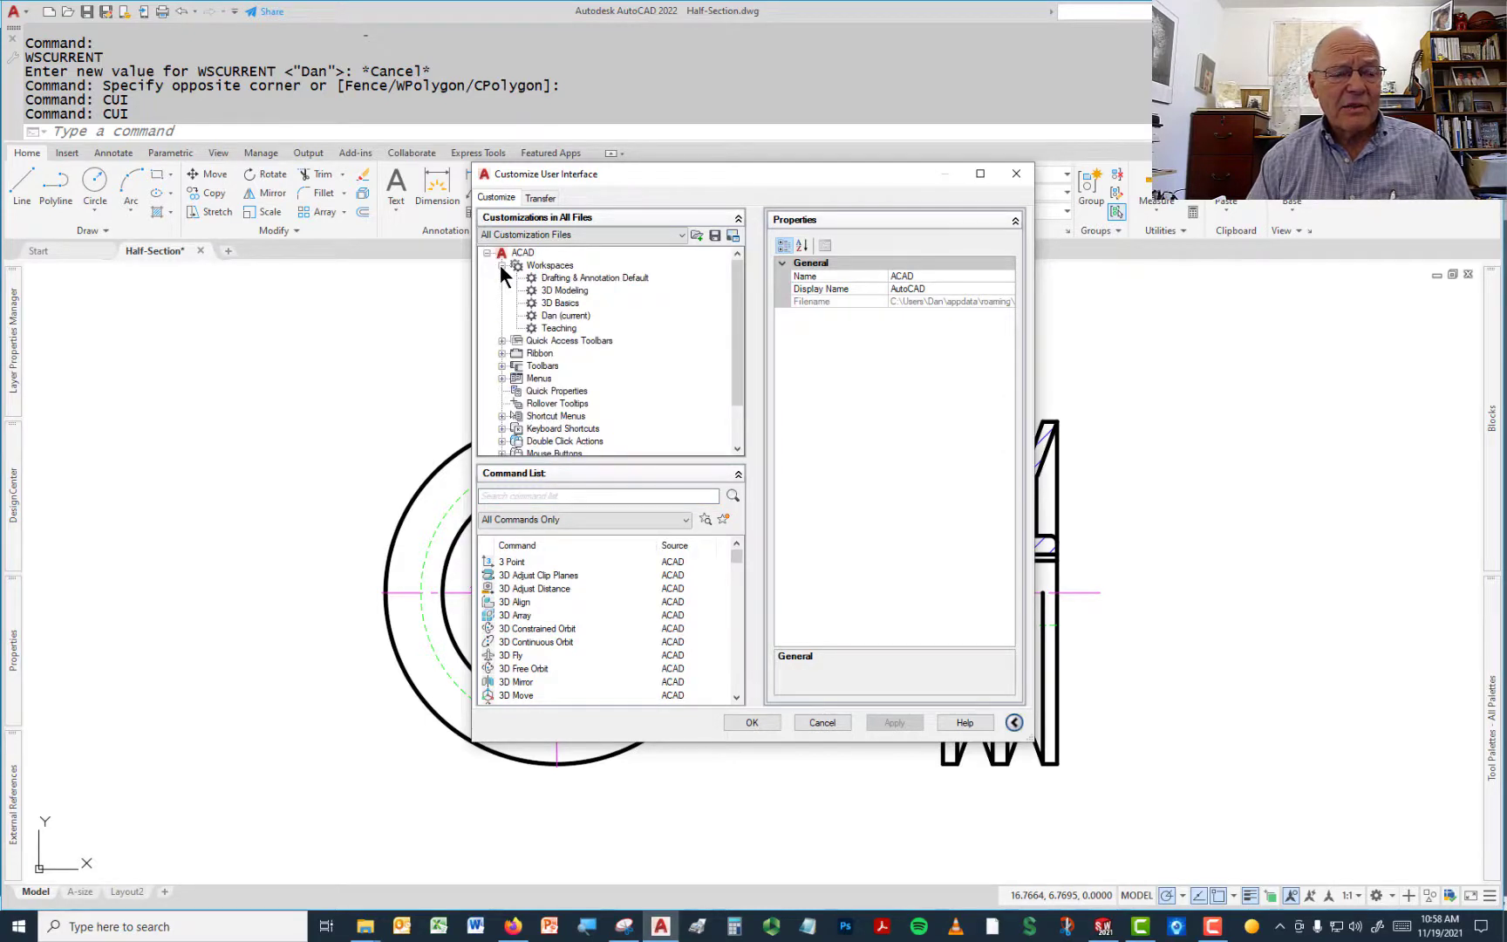
- Start customizing the Drafting & Annotation Default workspace and expand its Palettes list
{"action": "left_click", "coordinate": [607, 277]}
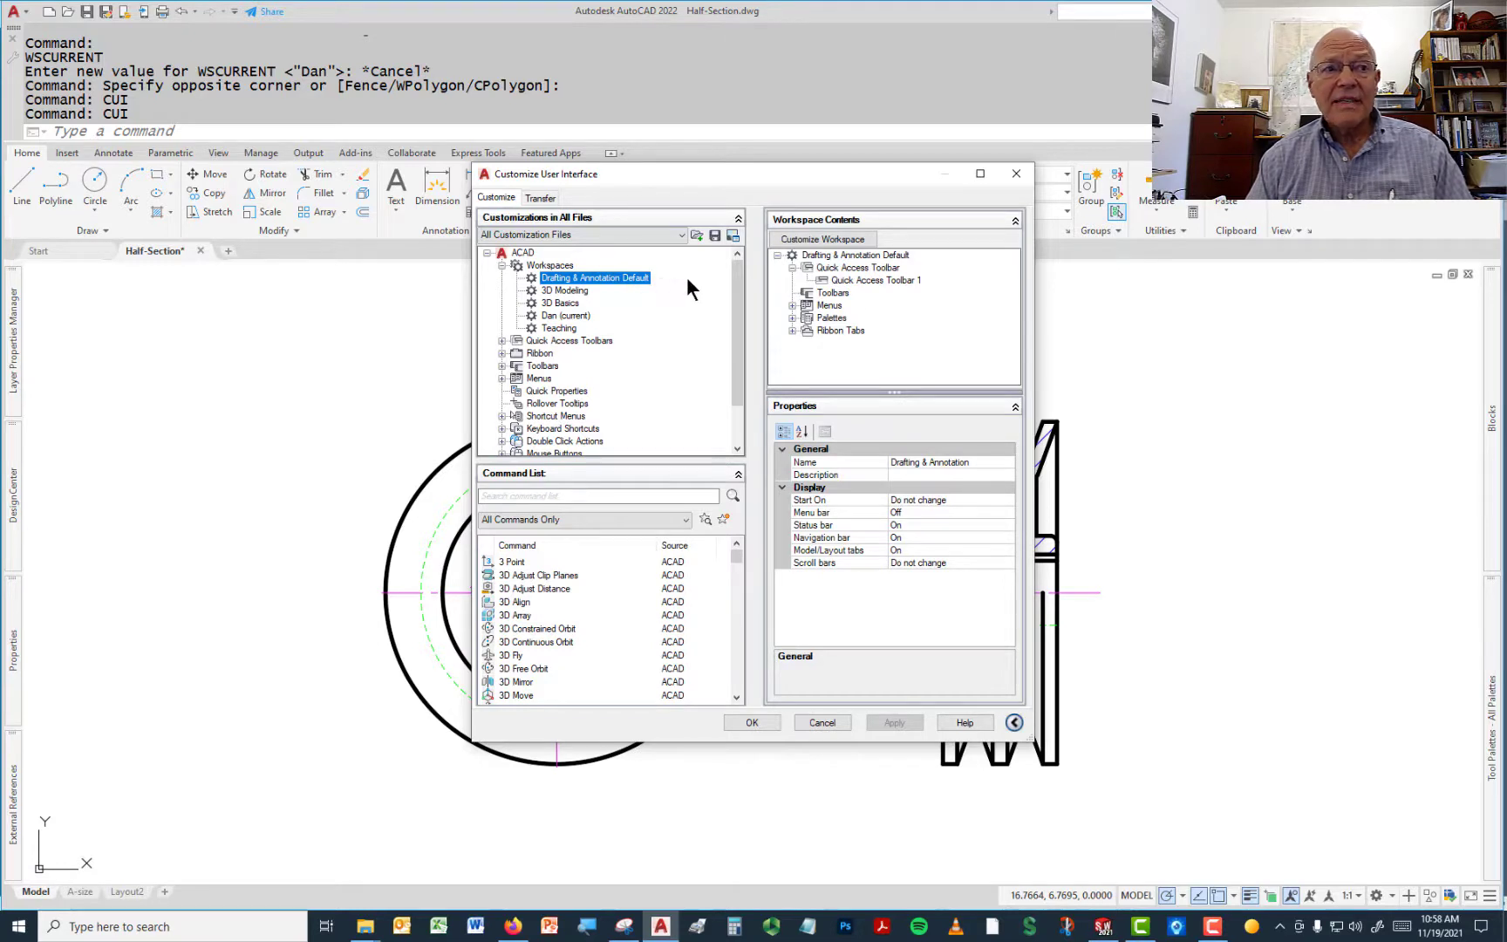
{"action": "left_click", "coordinate": [826, 318]}
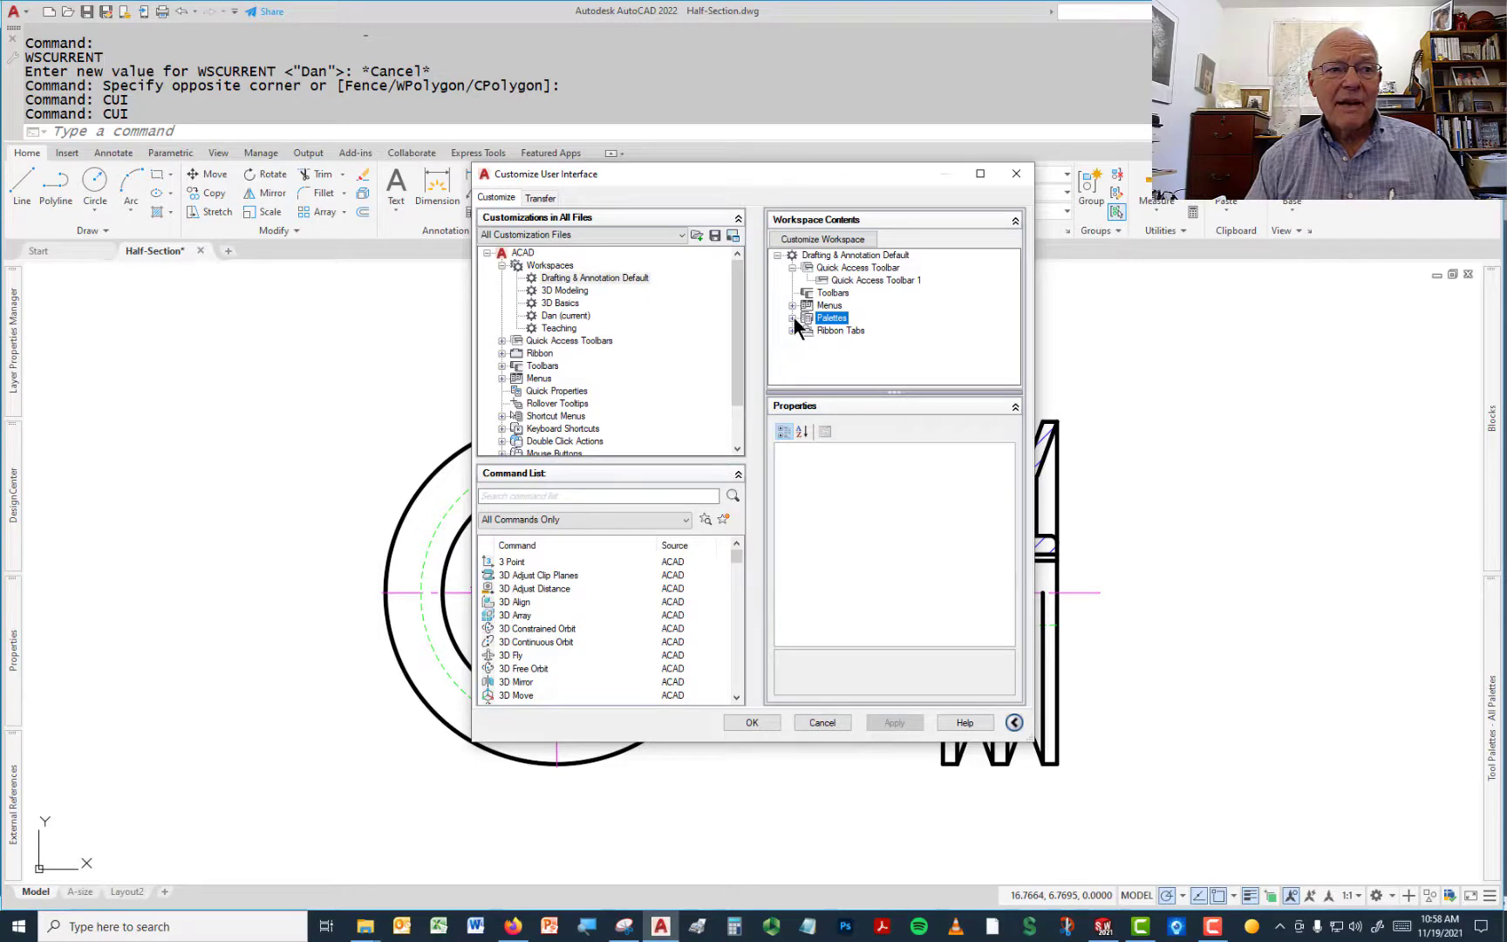
{"action": "left_click", "coordinate": [791, 317]}
{"action": "scroll", "coordinate": [889, 332], "scroll_direction": "down", "scroll_amount": 2}
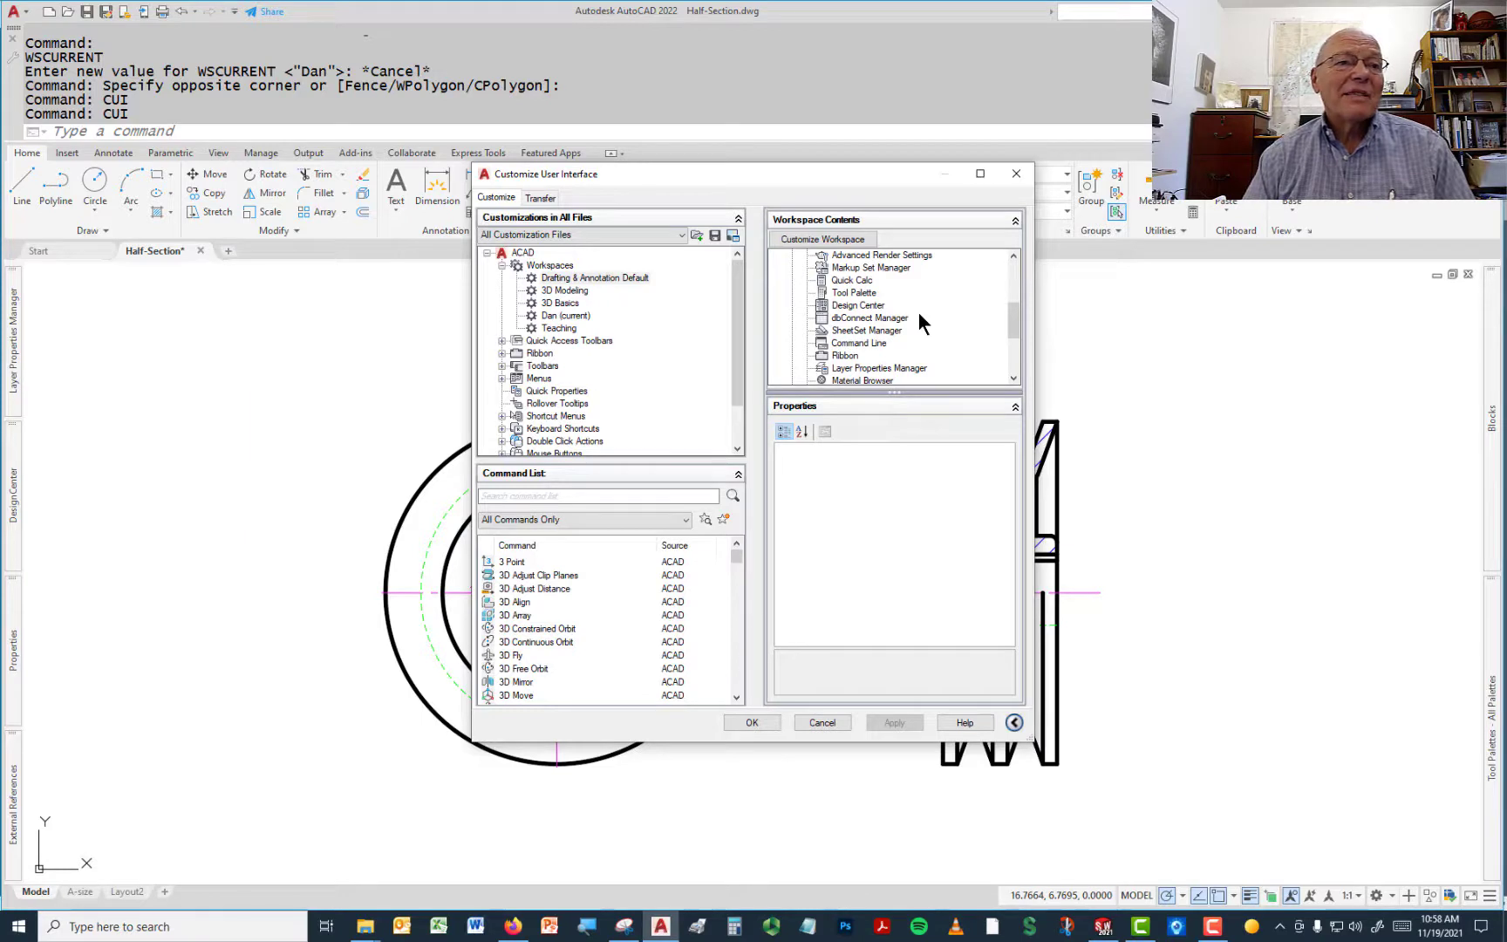
{"action": "scroll", "coordinate": [920, 322], "scroll_direction": "down", "scroll_amount": 3}
{"action": "scroll", "coordinate": [920, 318], "scroll_direction": "up", "scroll_amount": 6}
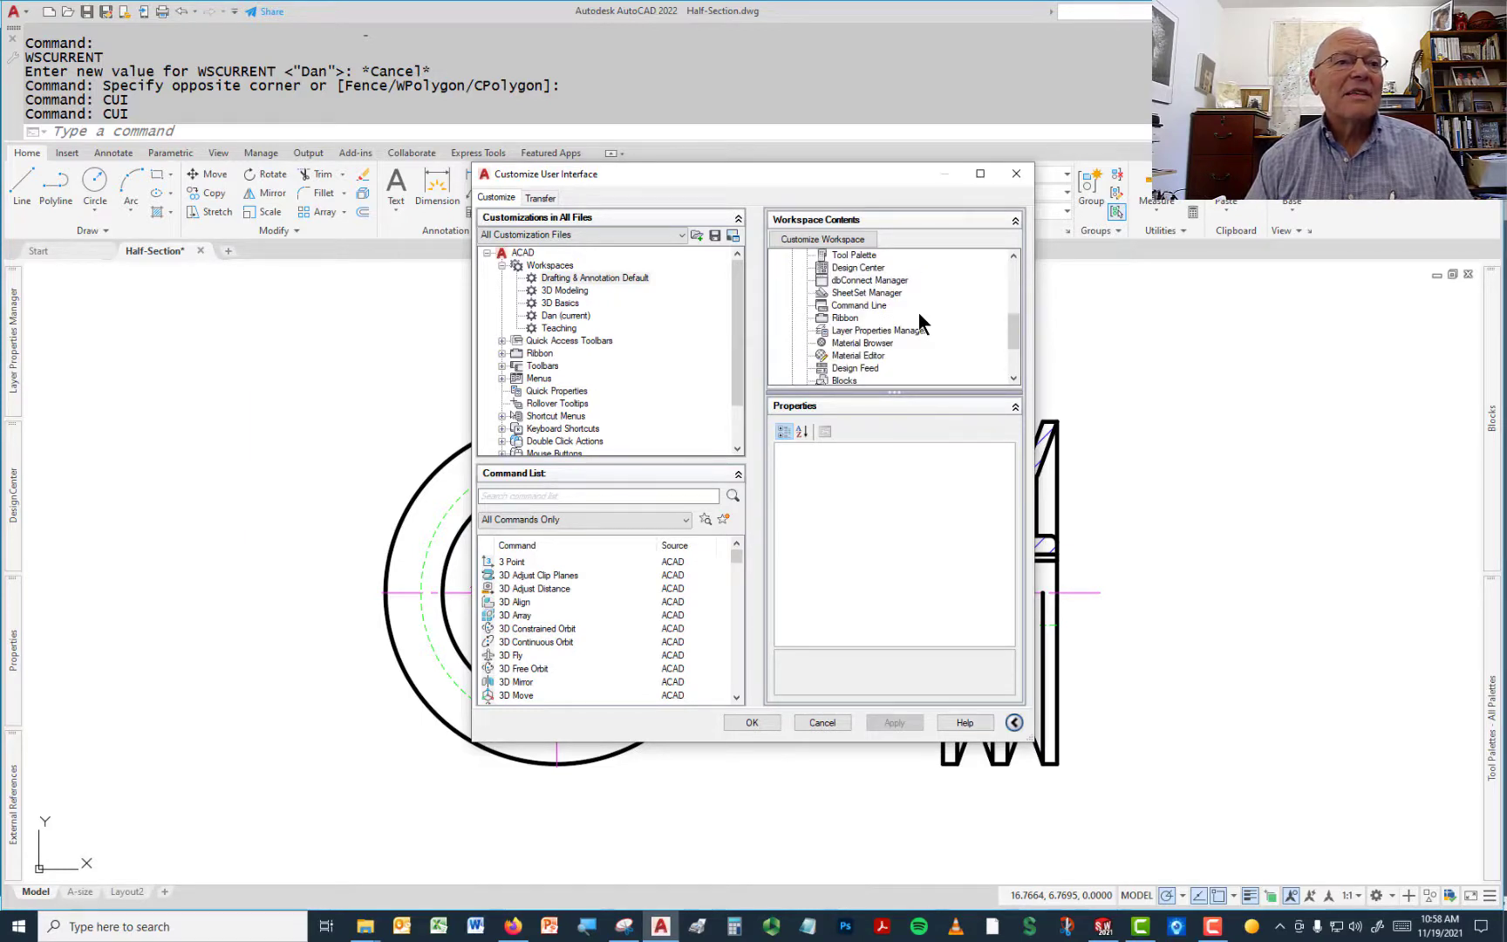
{"action": "left_click", "coordinate": [799, 240]}
{"action": "left_click", "coordinate": [793, 318]}
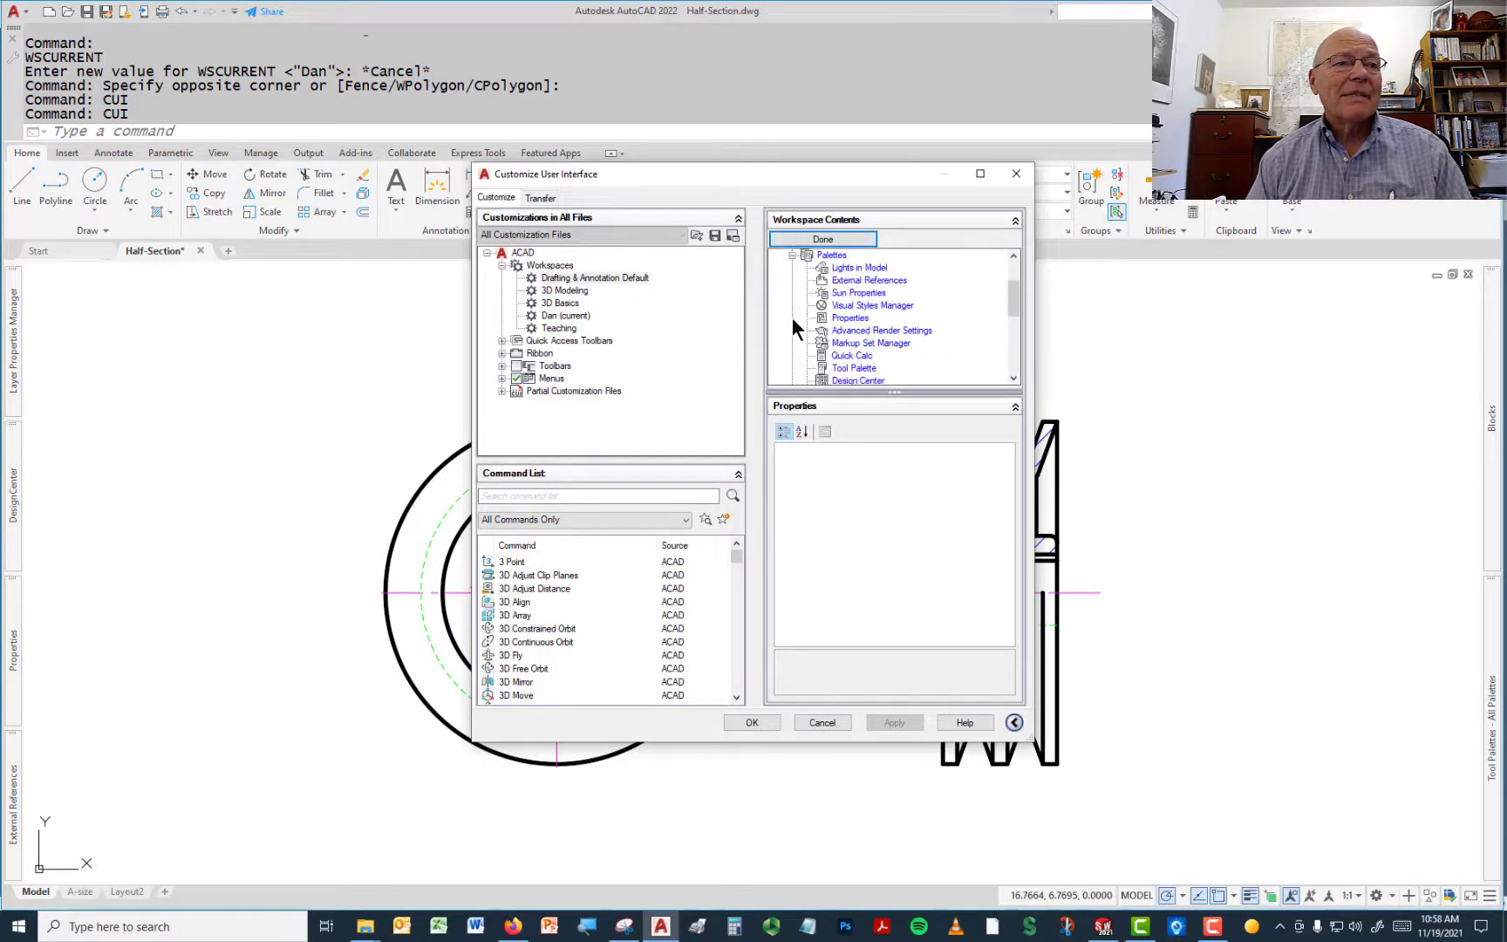
{"action": "scroll", "coordinate": [918, 334], "scroll_direction": "down", "scroll_amount": 3}
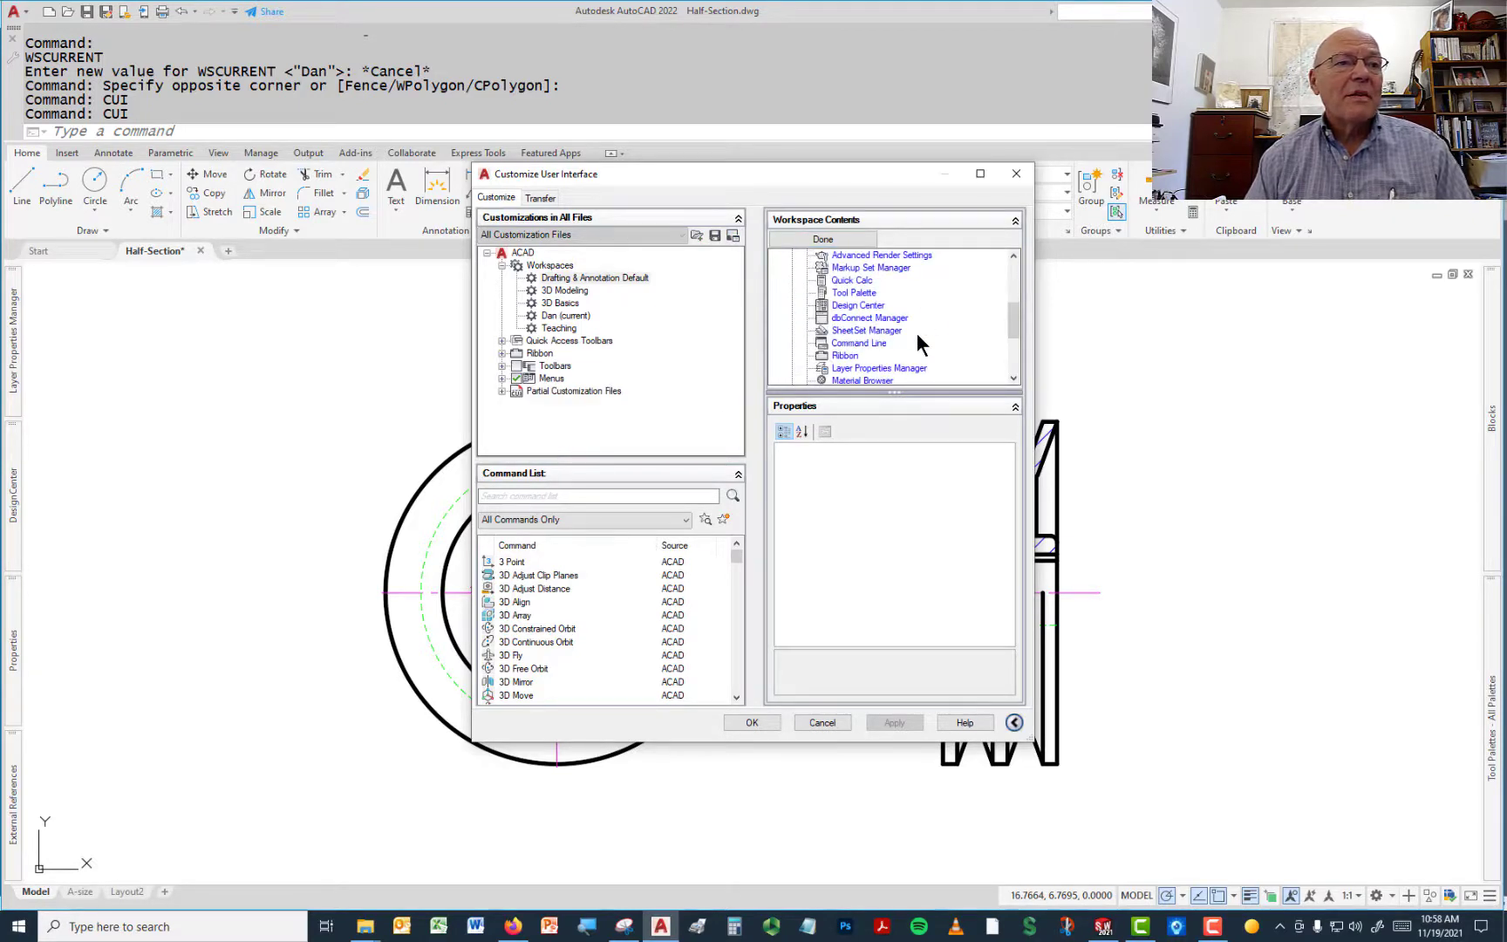
{"action": "scroll", "coordinate": [914, 345], "scroll_direction": "down", "scroll_amount": 2}
{"action": "scroll", "coordinate": [914, 345], "scroll_direction": "up", "scroll_amount": 3}
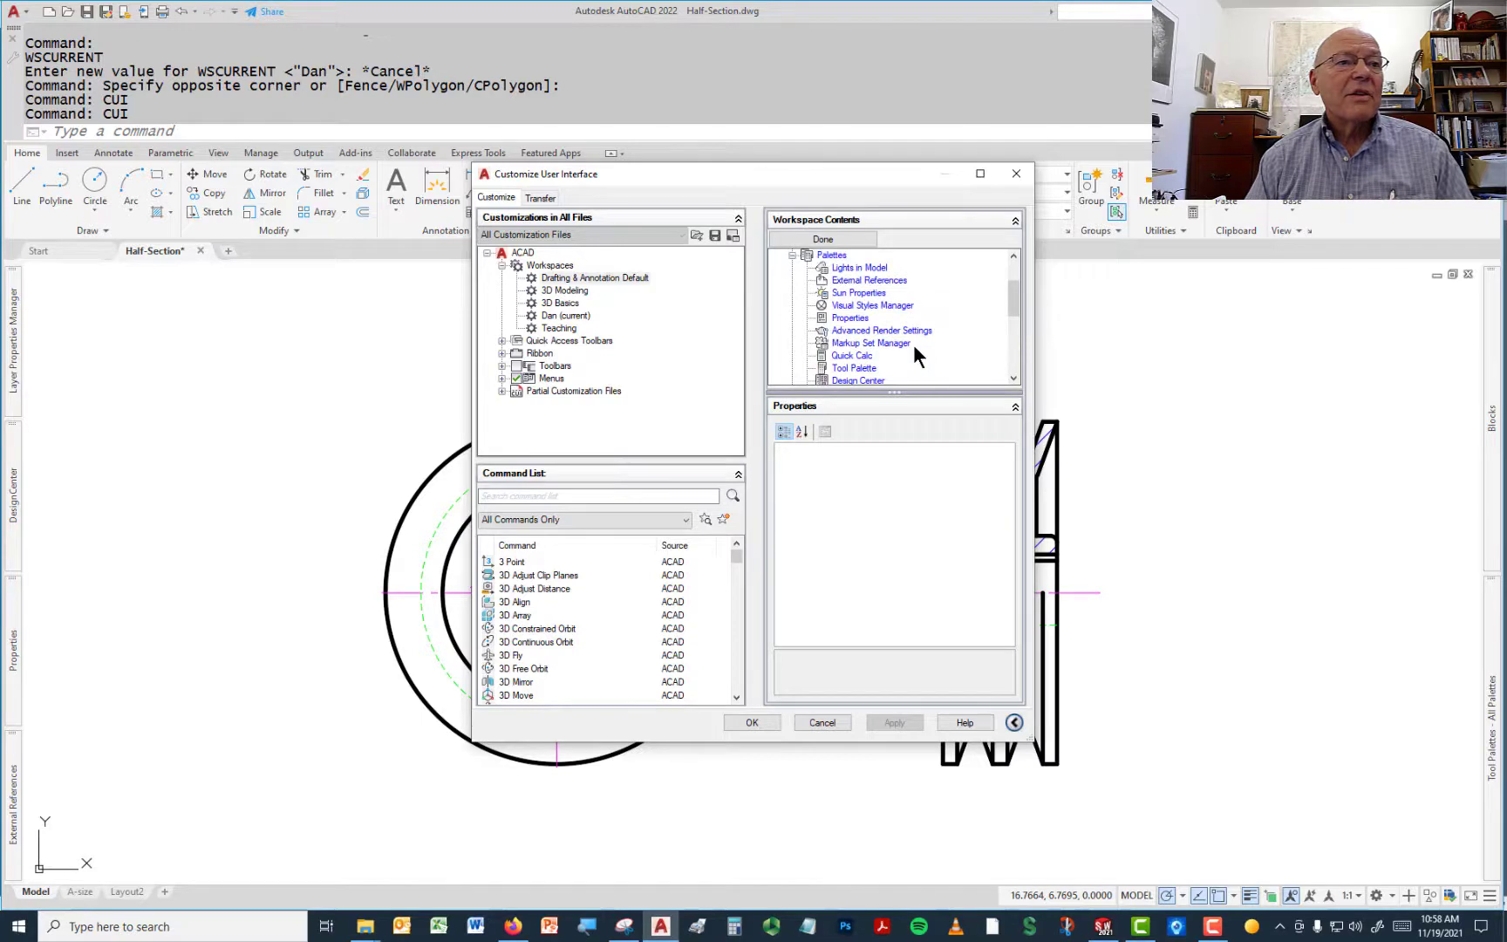
- Set the Properties palette's Show to Yes, keeping Floating orientation and docking No, then apply with OK
{"action": "left_click", "coordinate": [845, 317]}
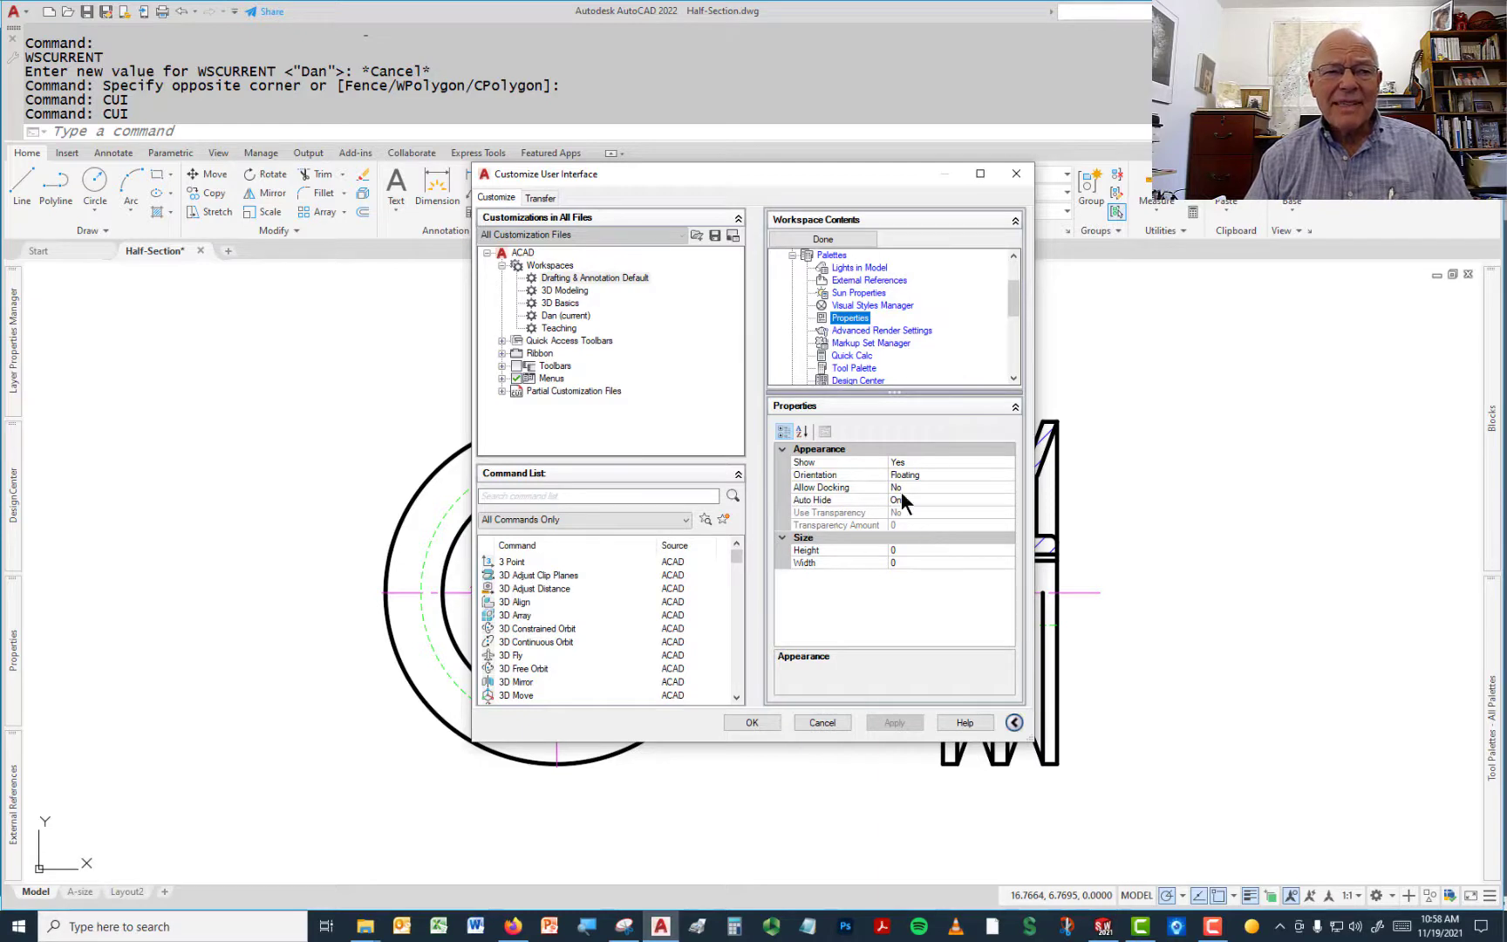
{"action": "left_click", "coordinate": [982, 463]}
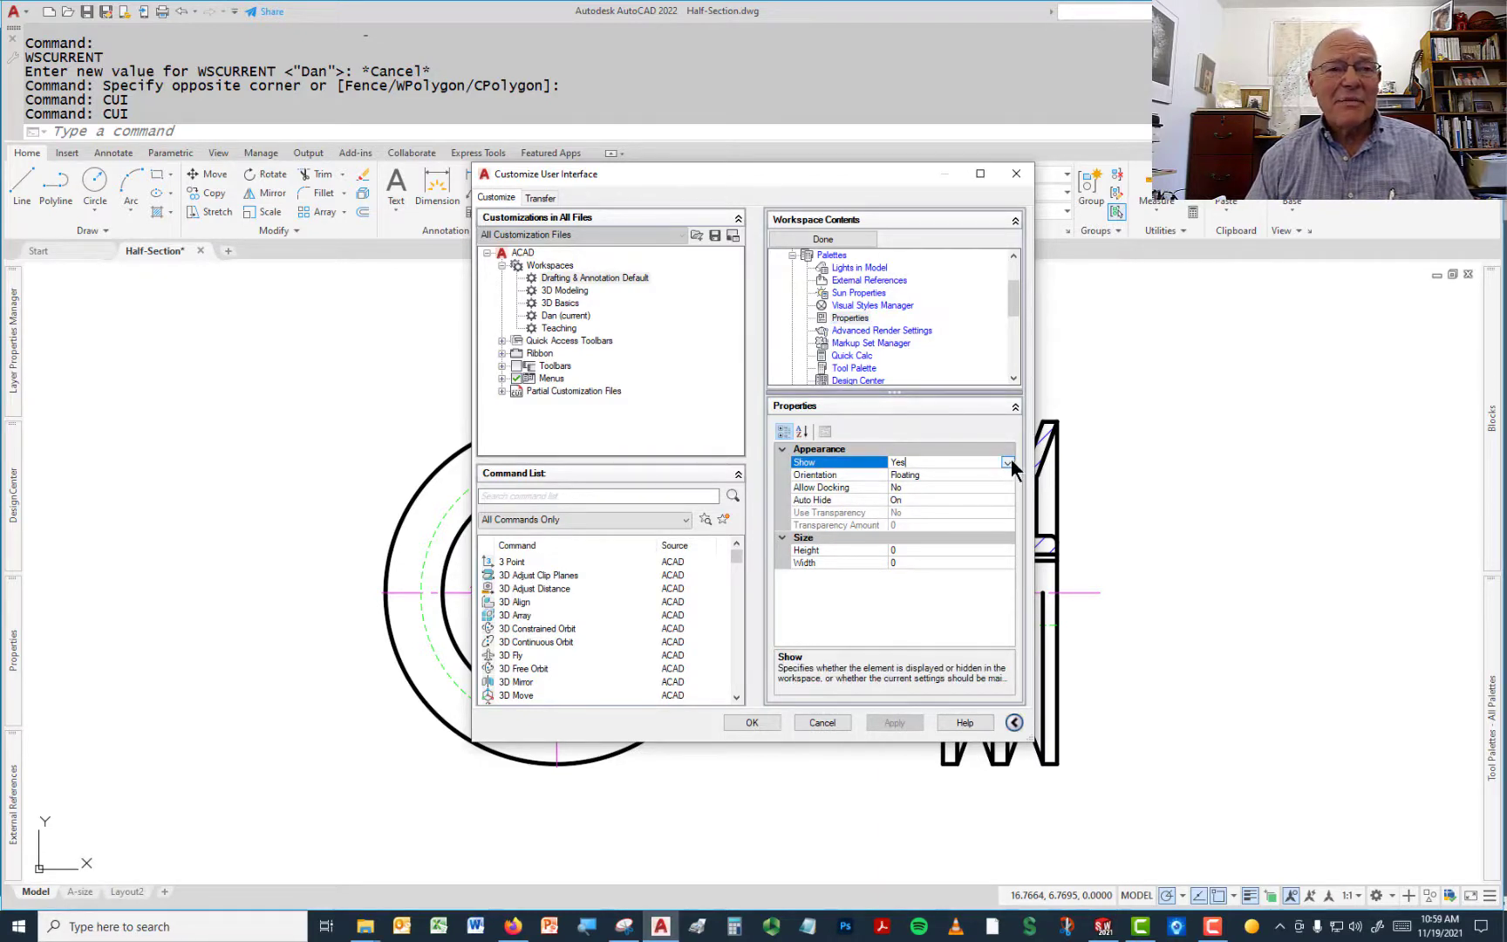
{"action": "left_click", "coordinate": [1008, 463]}
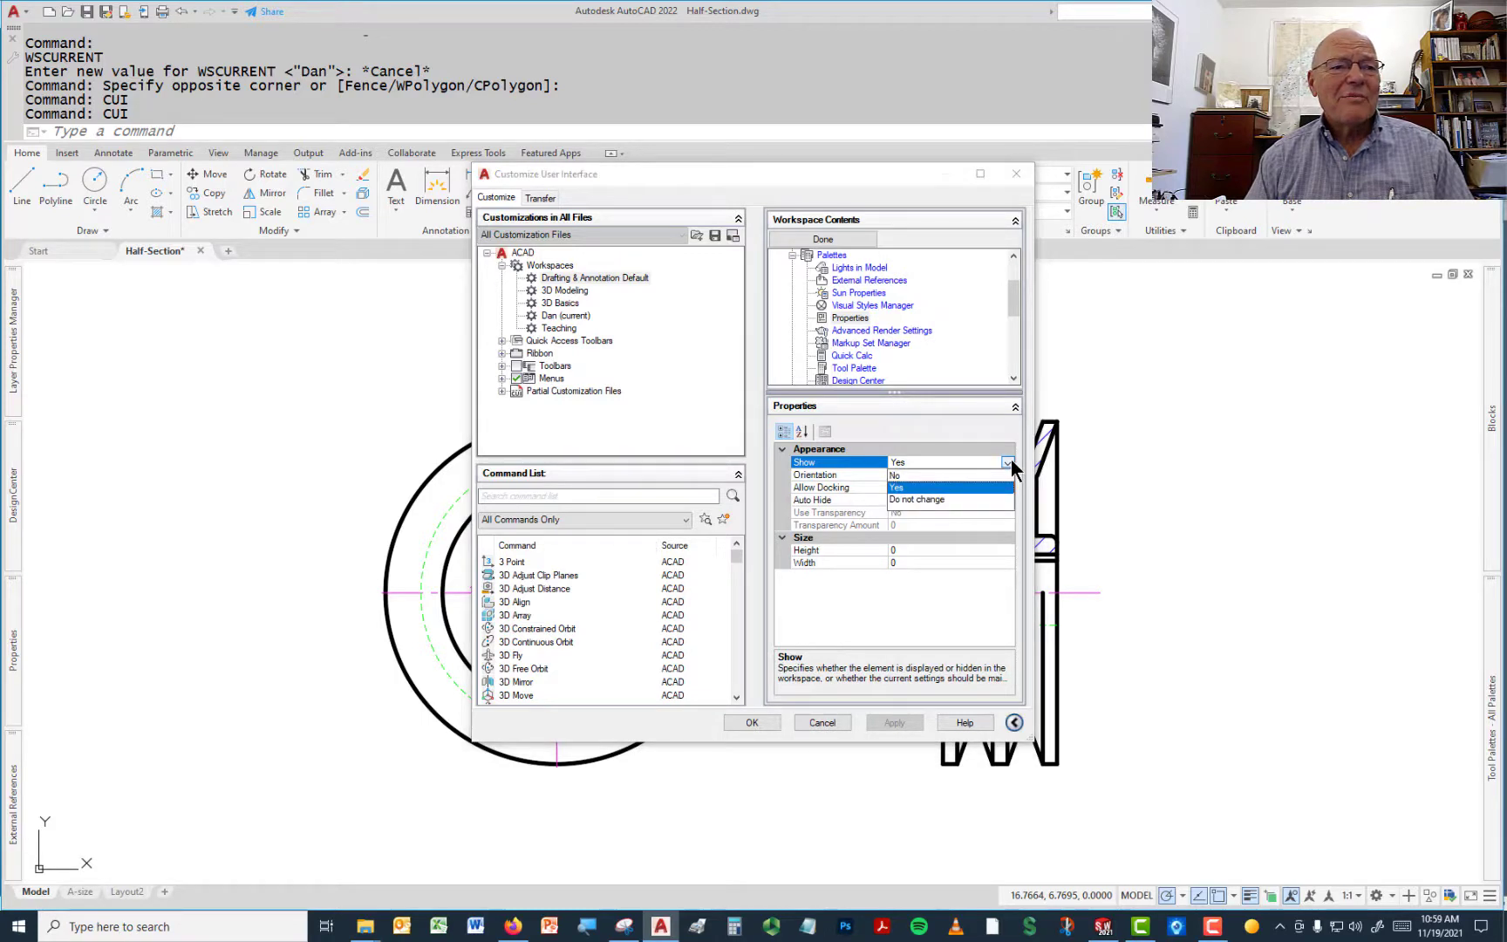
{"action": "left_click", "coordinate": [907, 486]}
{"action": "left_click", "coordinate": [992, 474]}
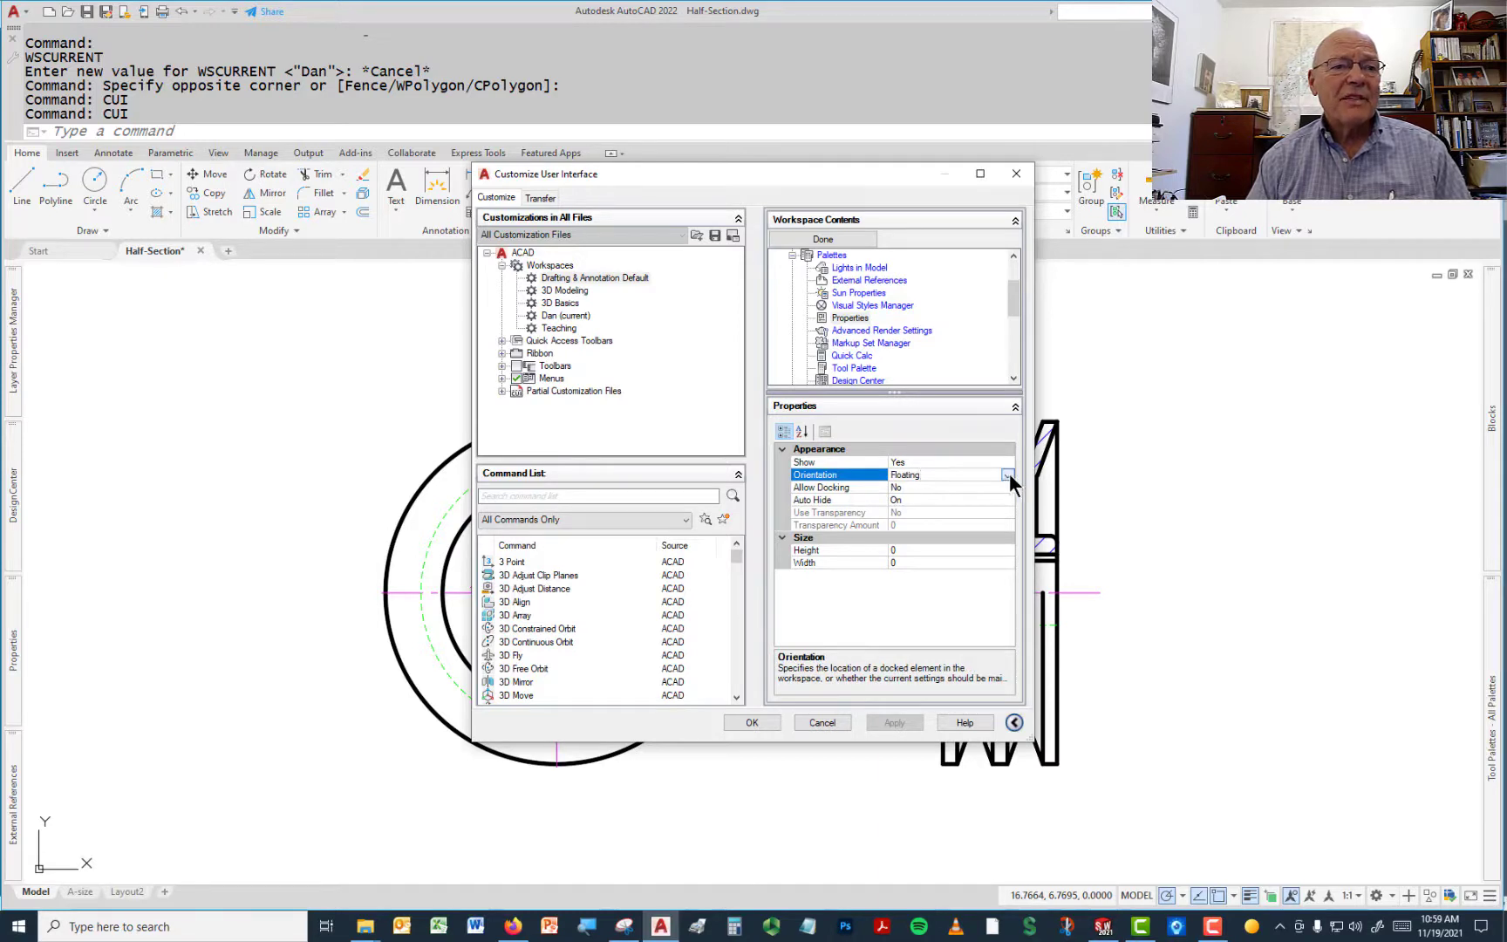
{"action": "left_click", "coordinate": [1009, 473]}
{"action": "key", "text": "Escape"}
{"action": "left_click", "coordinate": [1007, 487]}
{"action": "left_click", "coordinate": [1006, 487]}
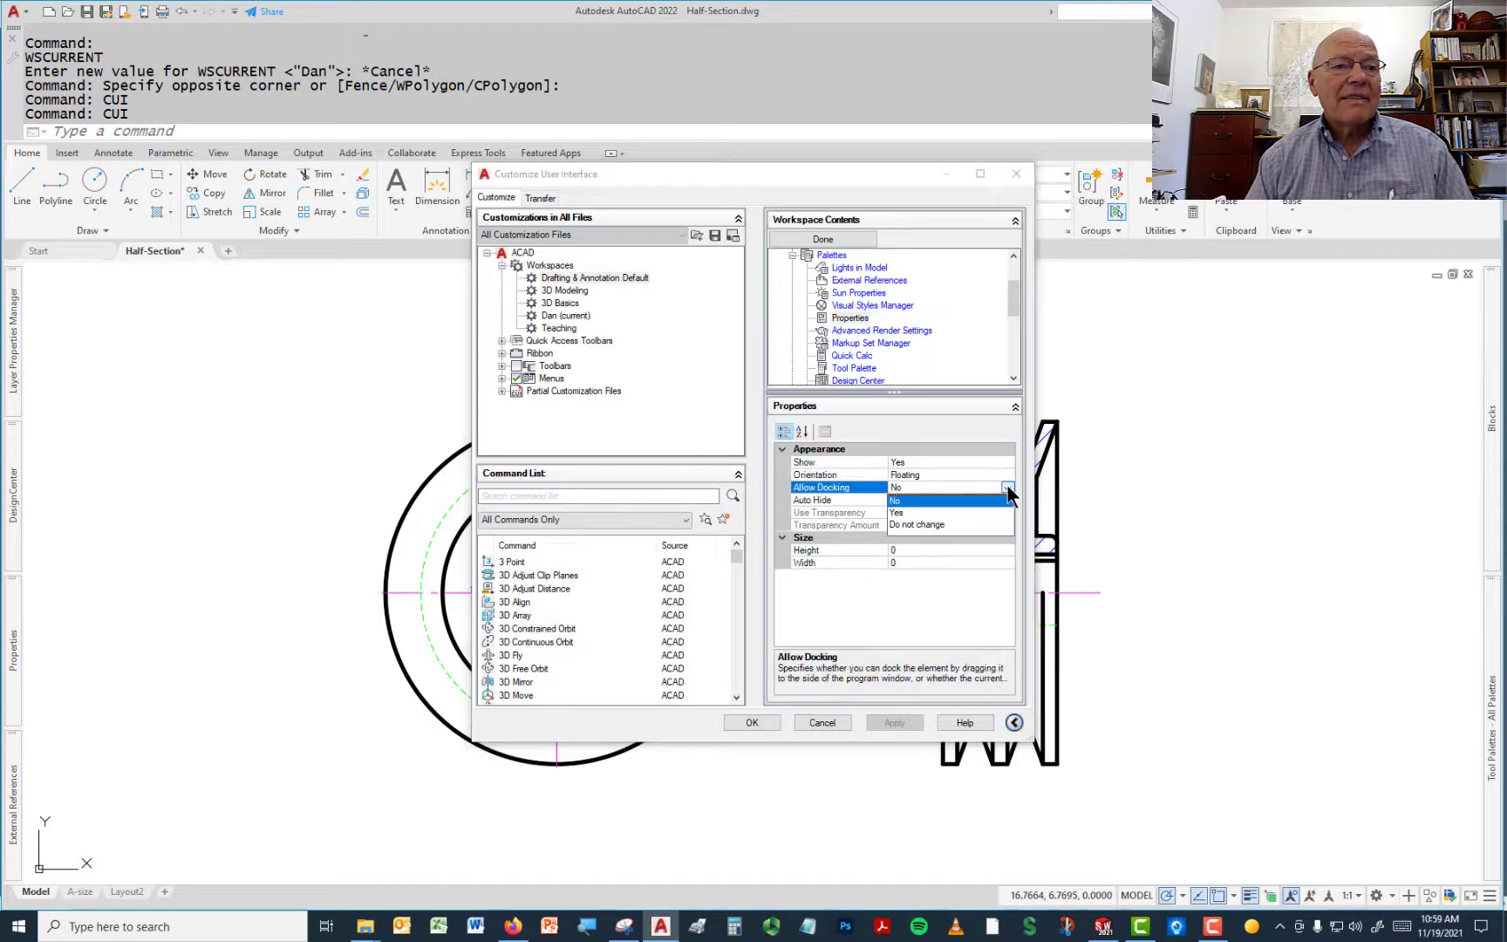
{"action": "key", "text": "Escape"}
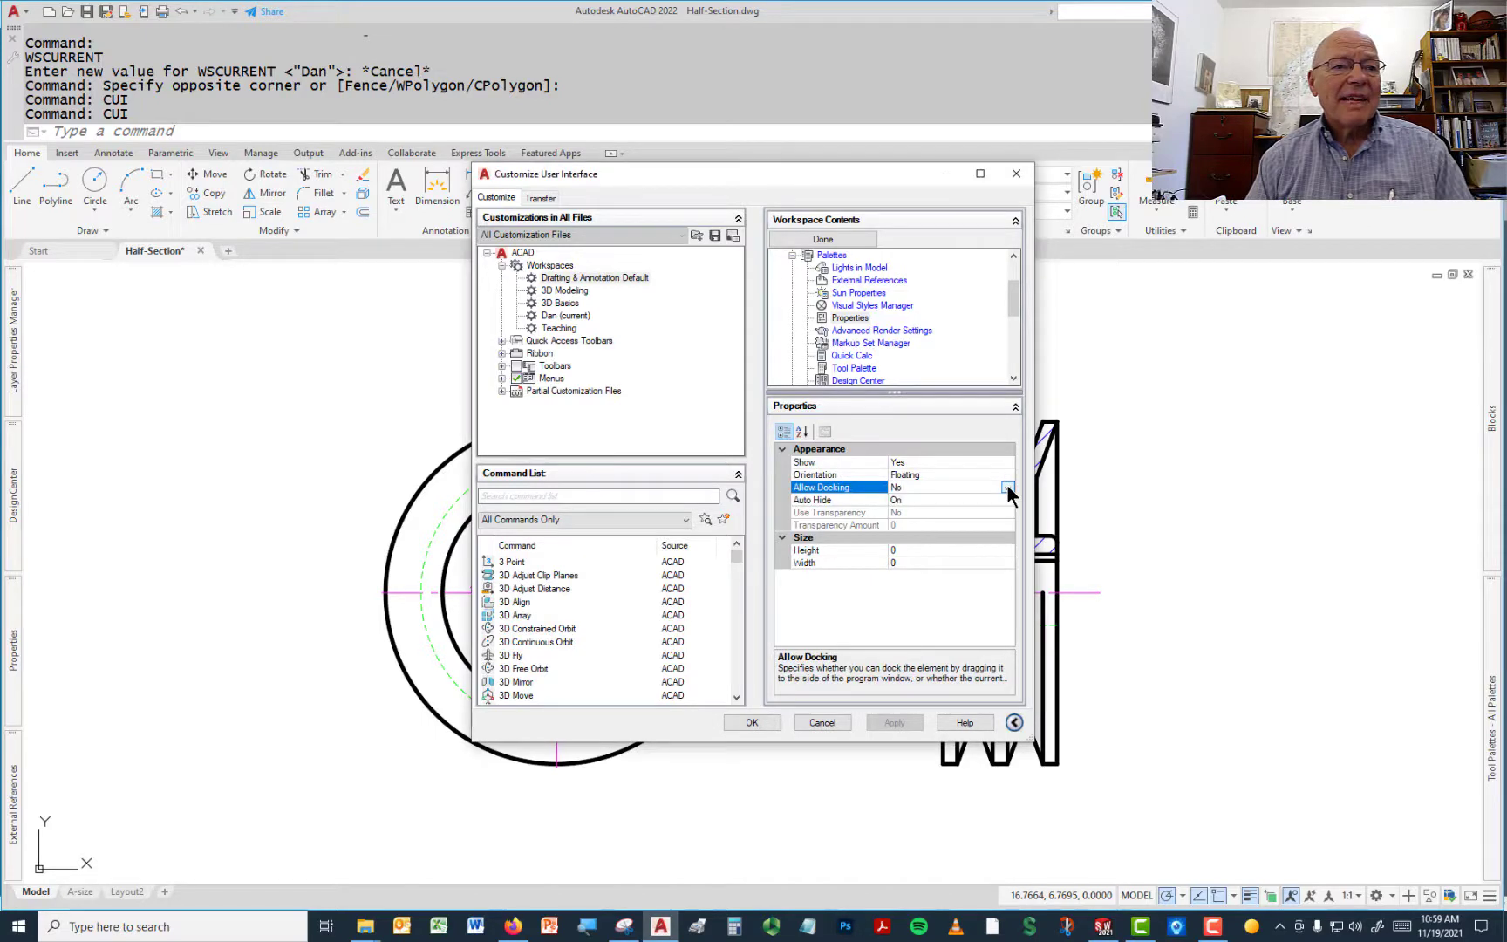
{"action": "left_click", "coordinate": [949, 500]}
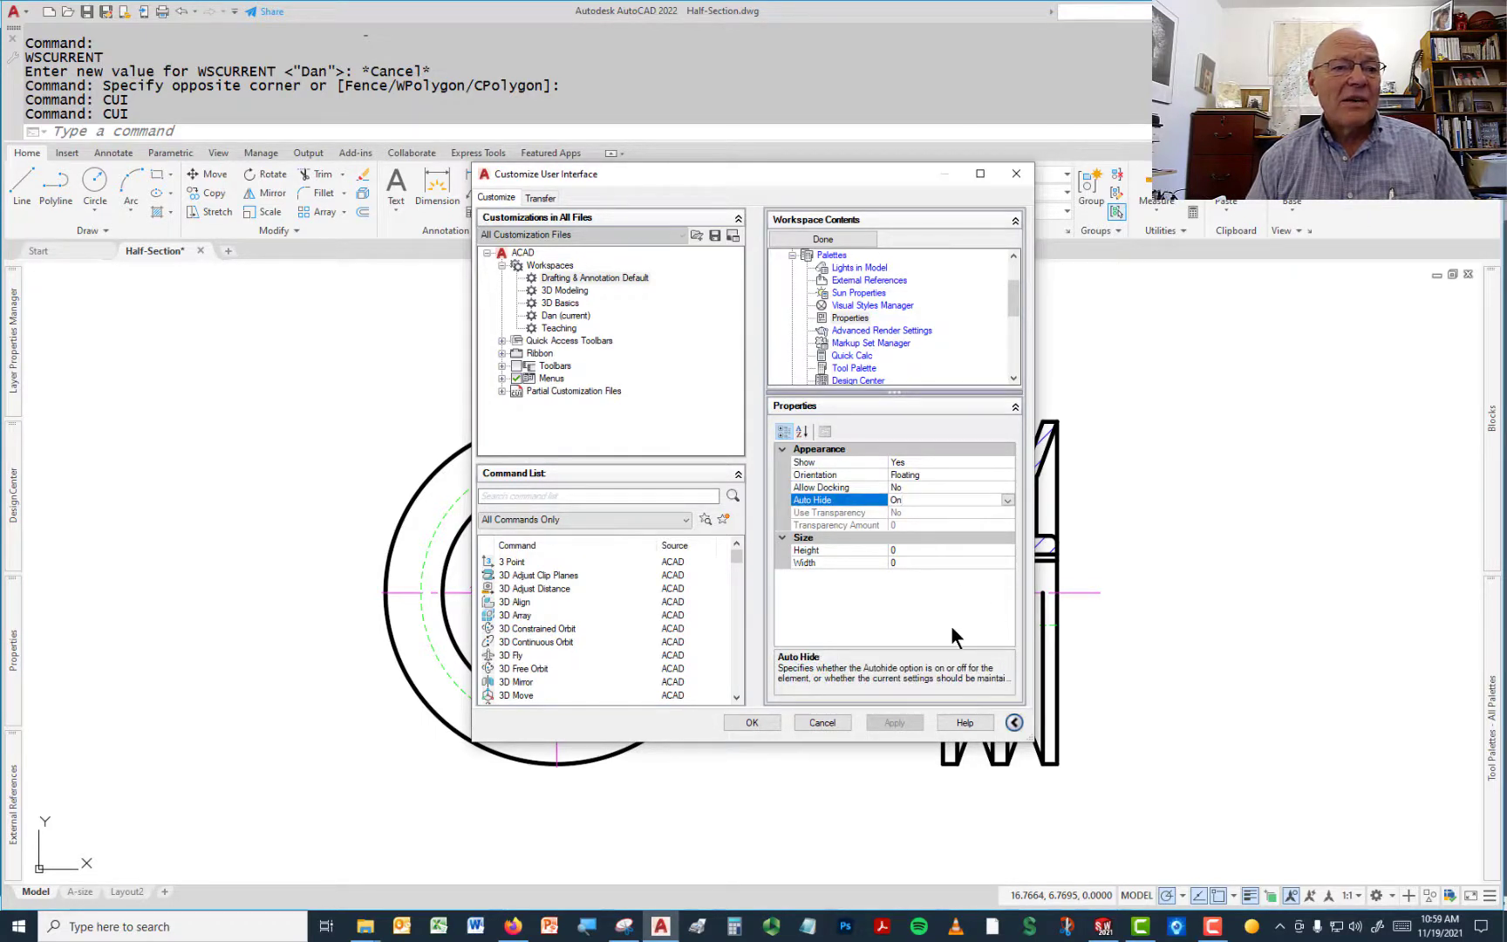
{"action": "left_click", "coordinate": [752, 722]}
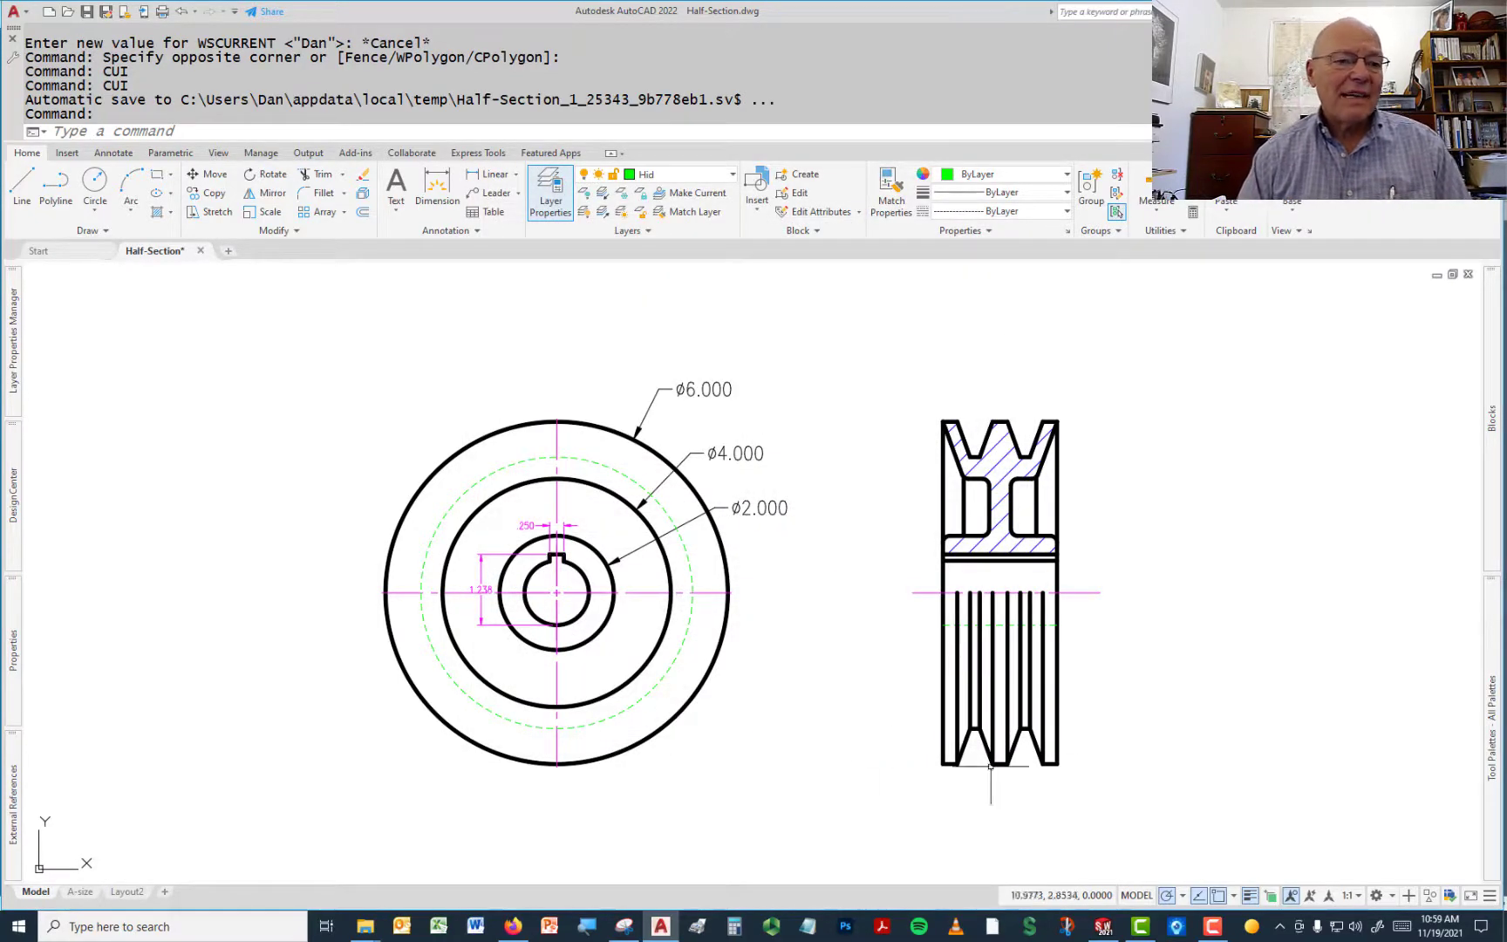
- Switch to 3D Basics, then to Drafting & Annotation so the Properties palette appears
{"action": "left_click", "coordinate": [1393, 899]}
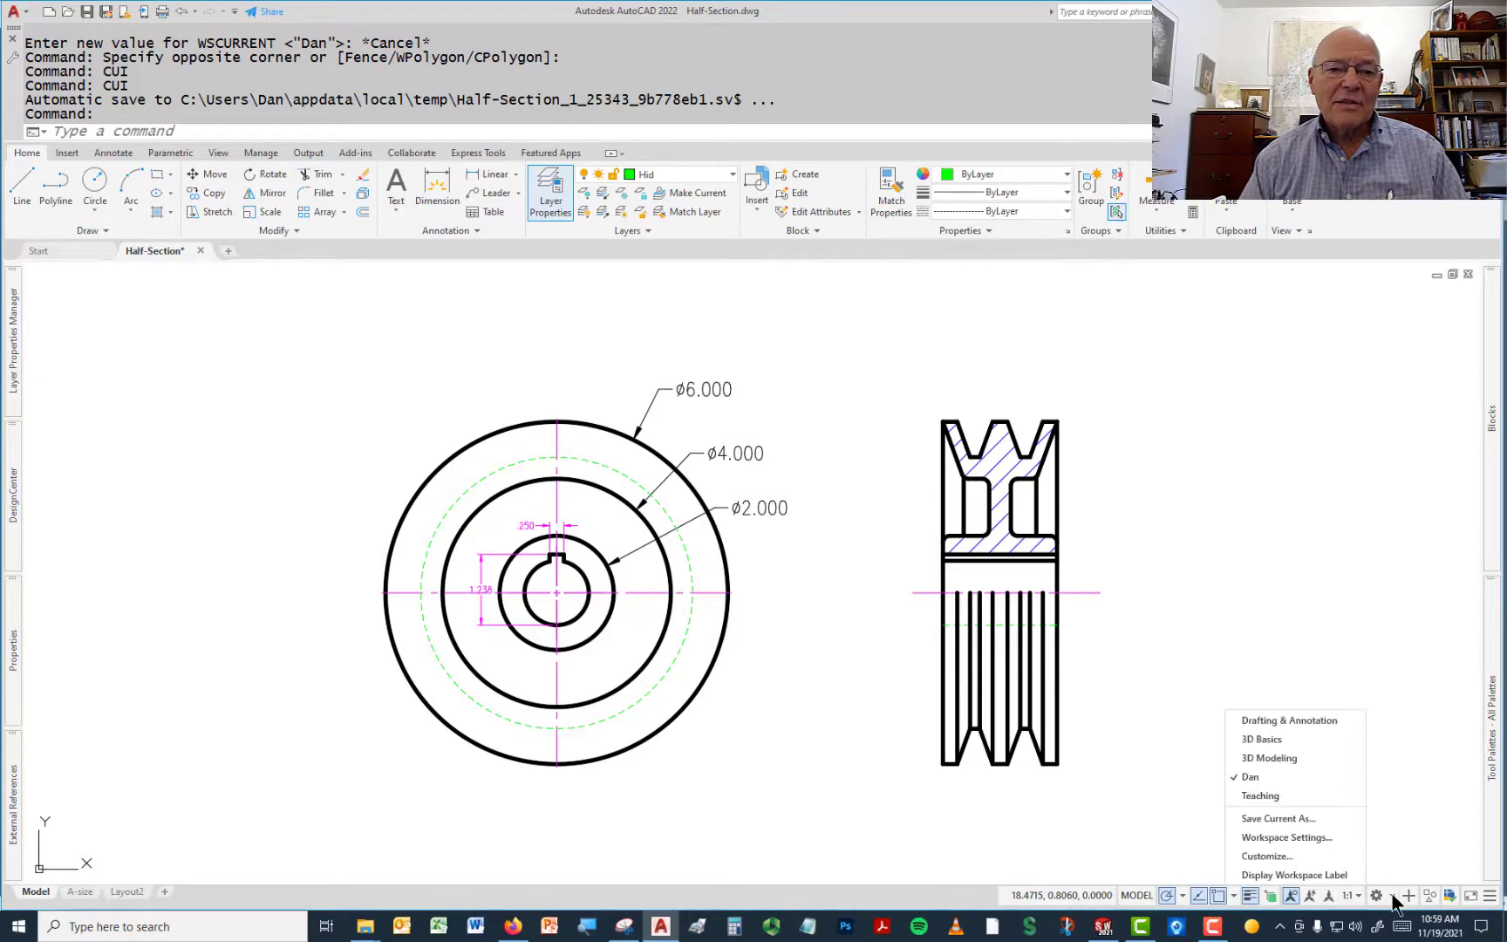
{"action": "left_click", "coordinate": [1298, 734]}
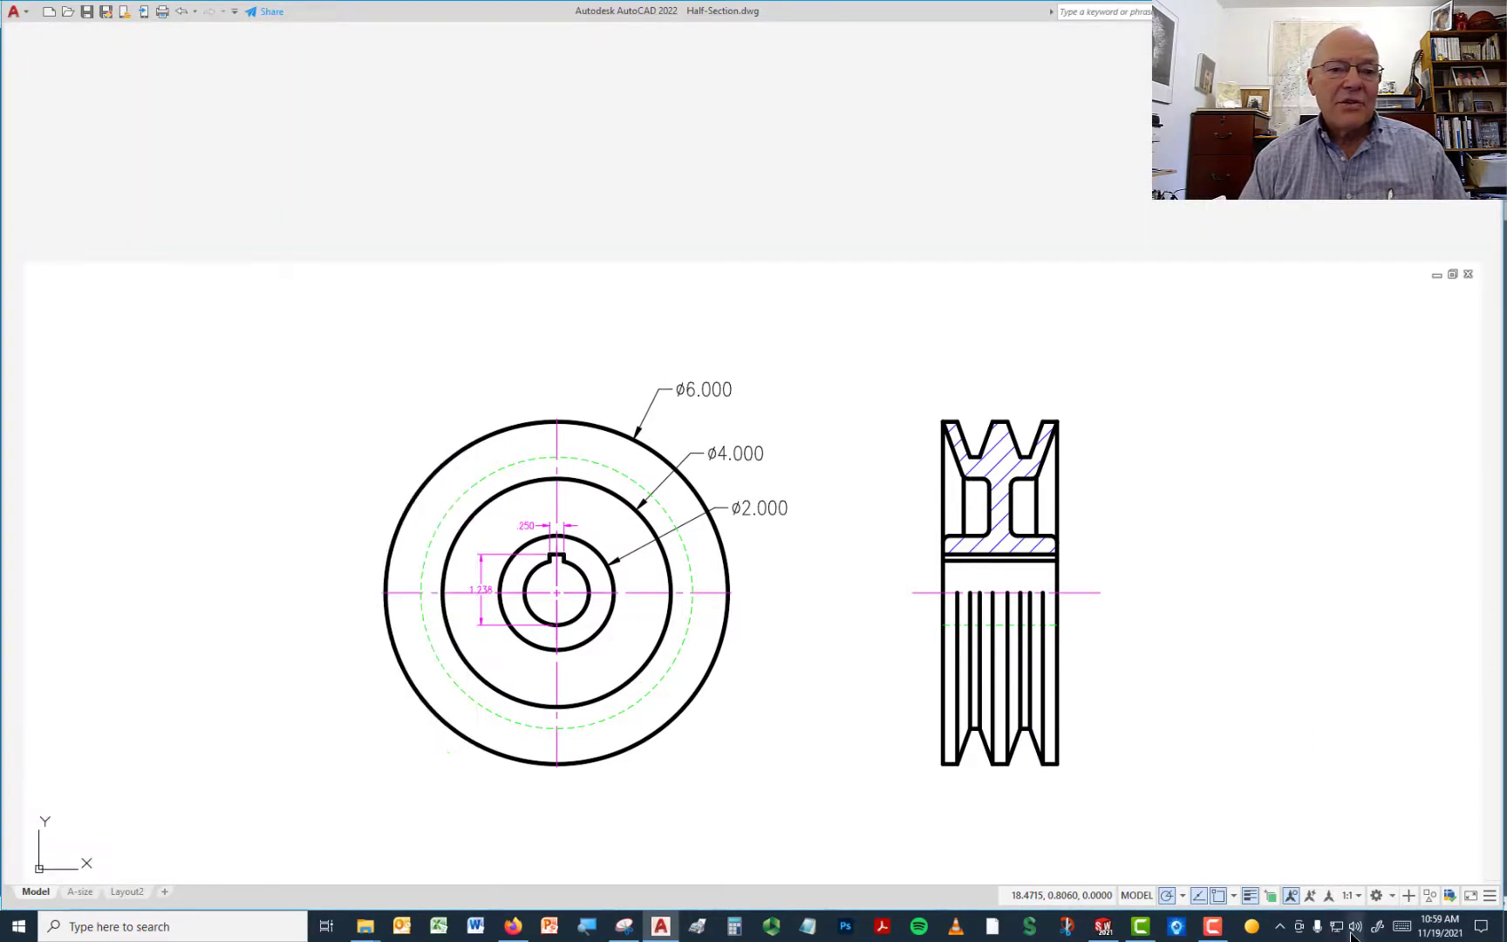
{"action": "left_click", "coordinate": [1357, 895]}
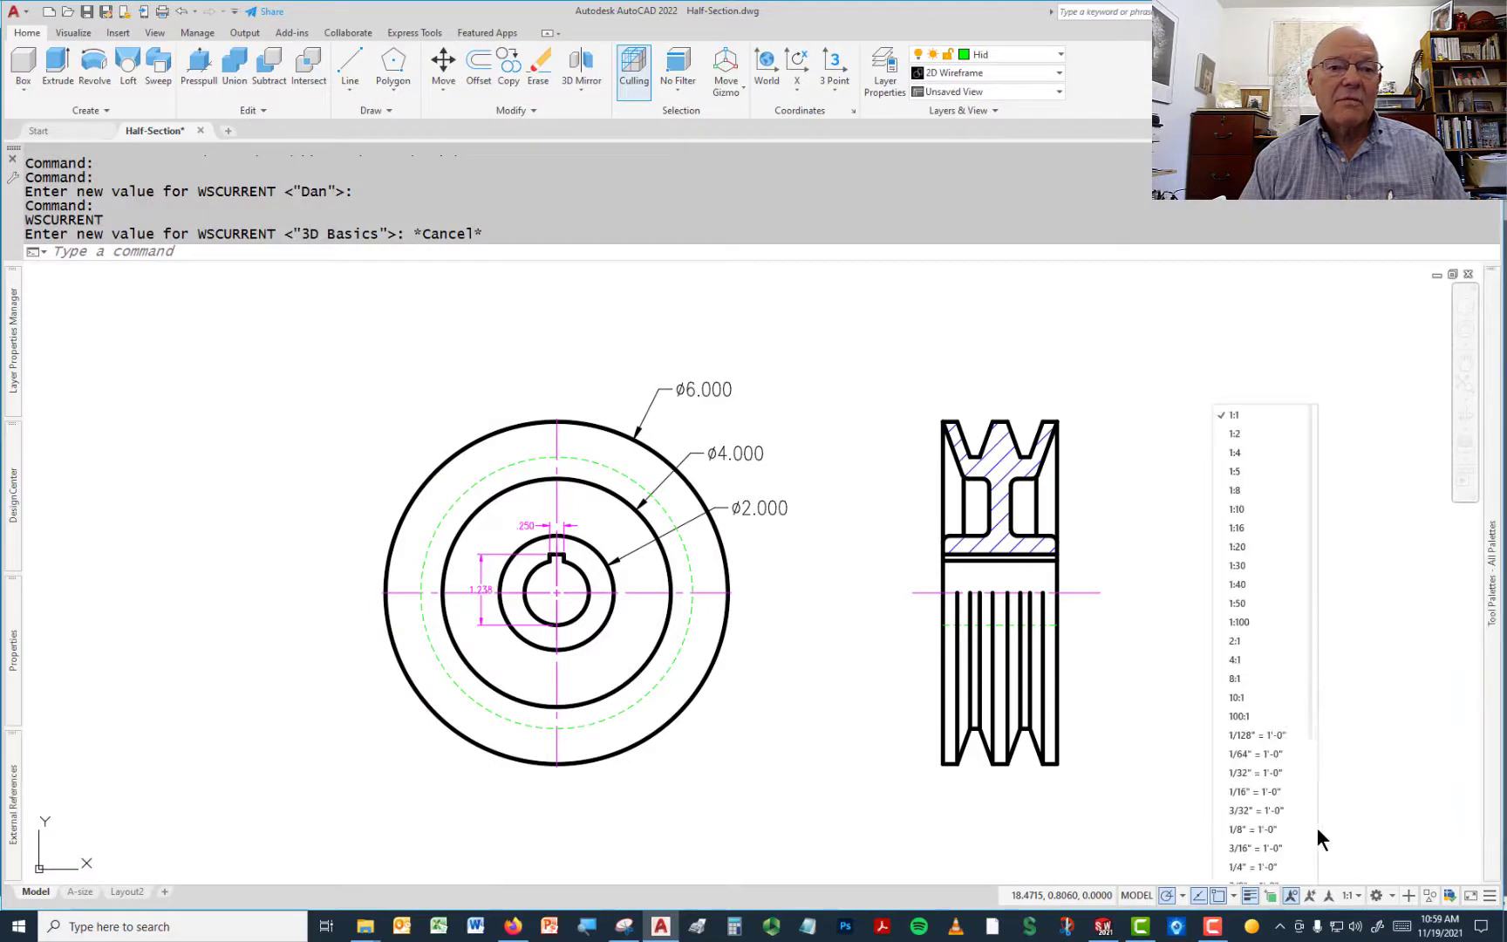
{"action": "left_click", "coordinate": [1383, 795]}
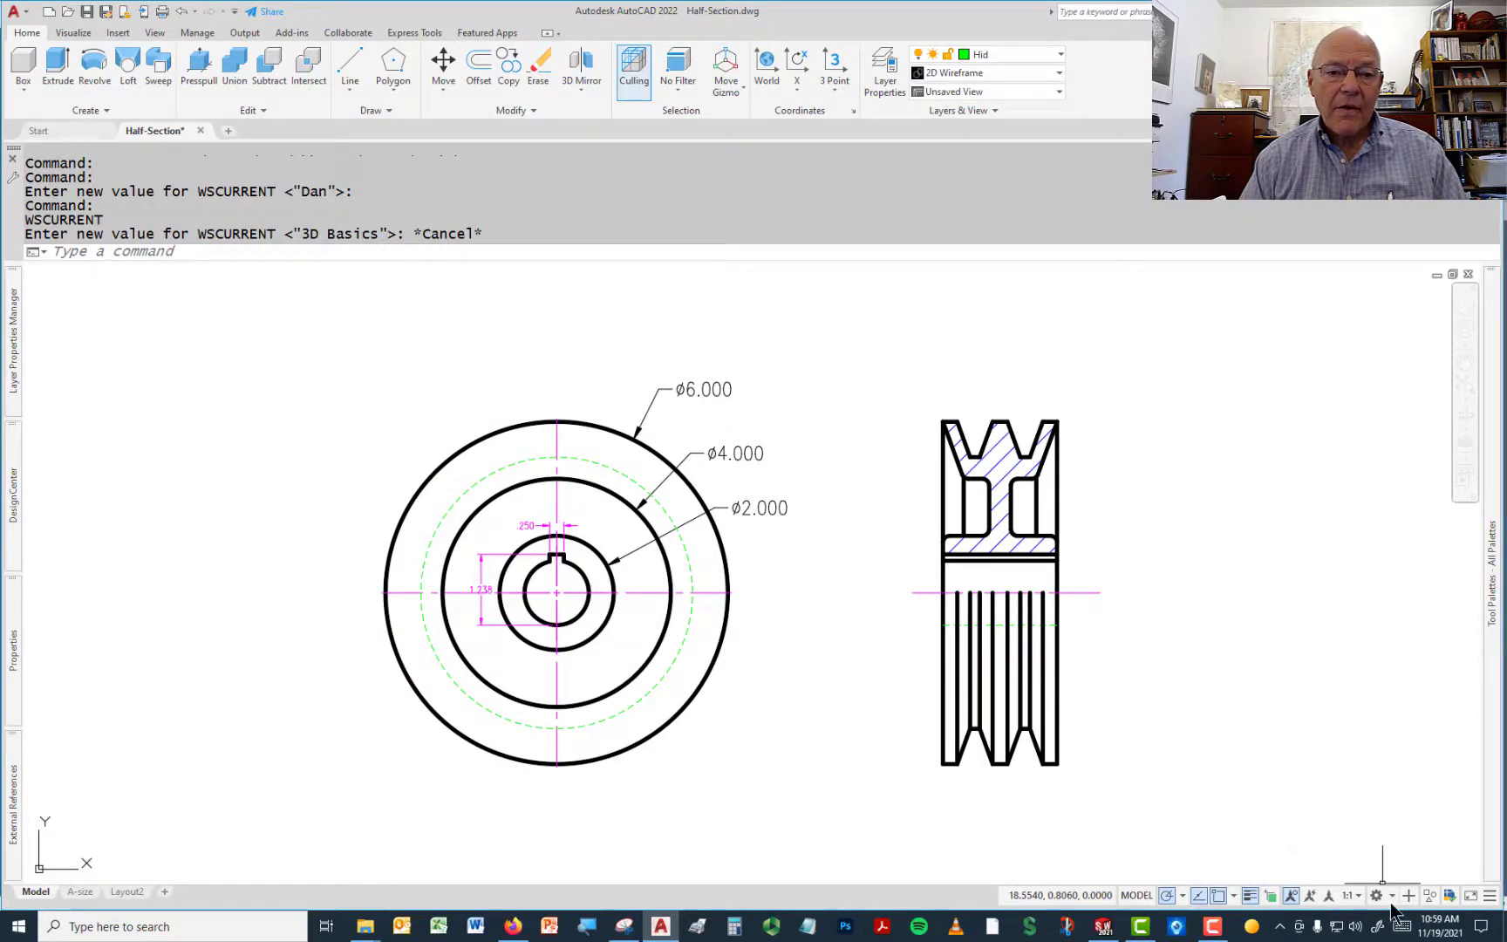
{"action": "left_click", "coordinate": [1392, 899]}
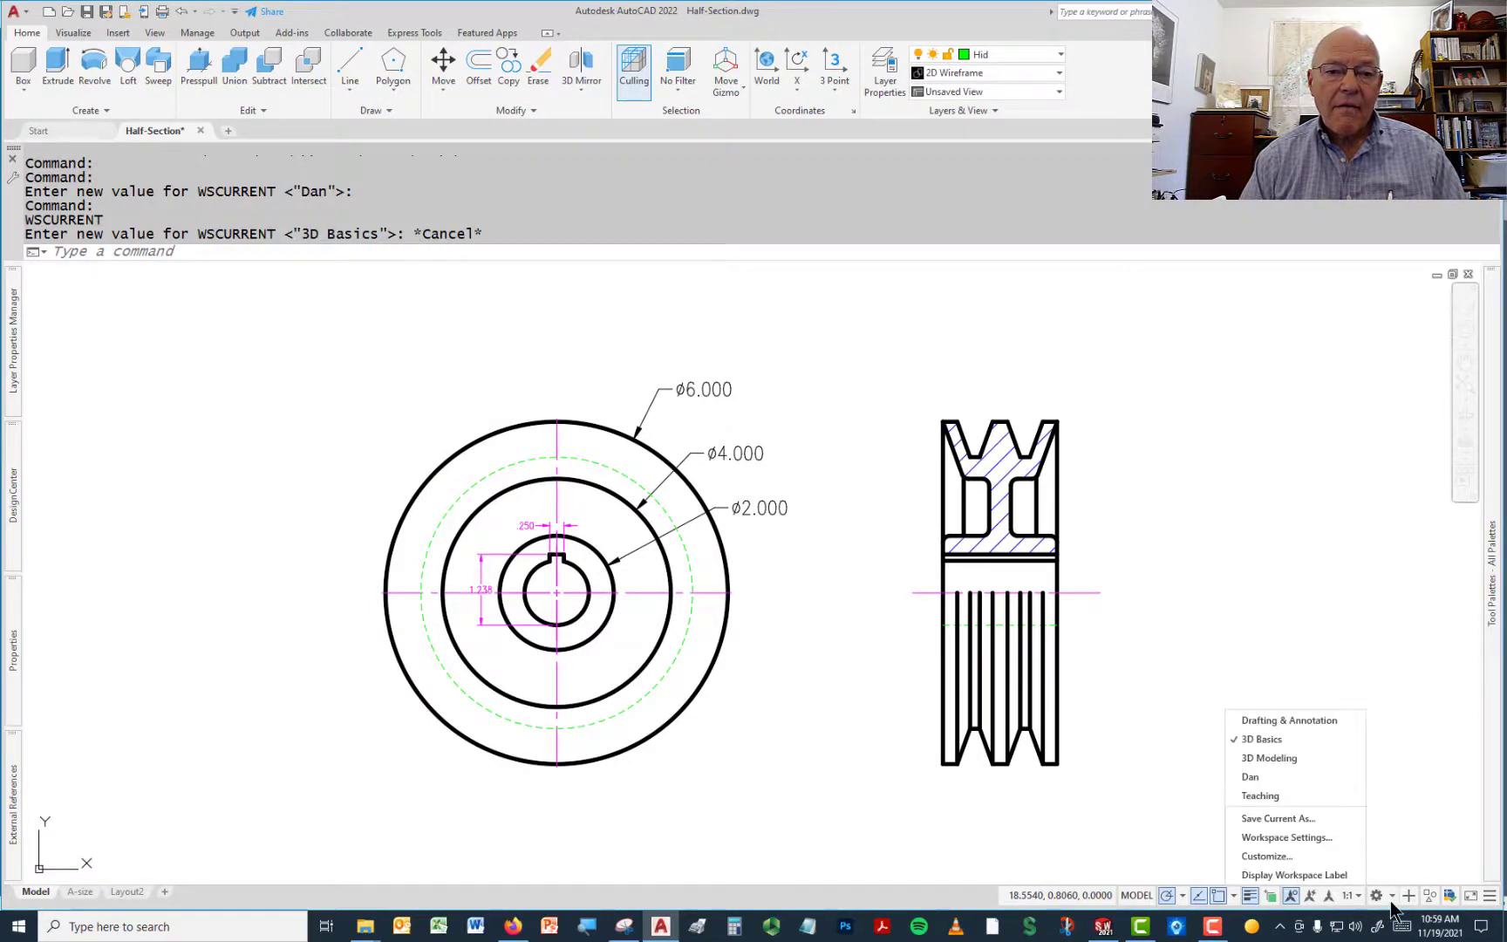
{"action": "left_click", "coordinate": [1282, 720]}
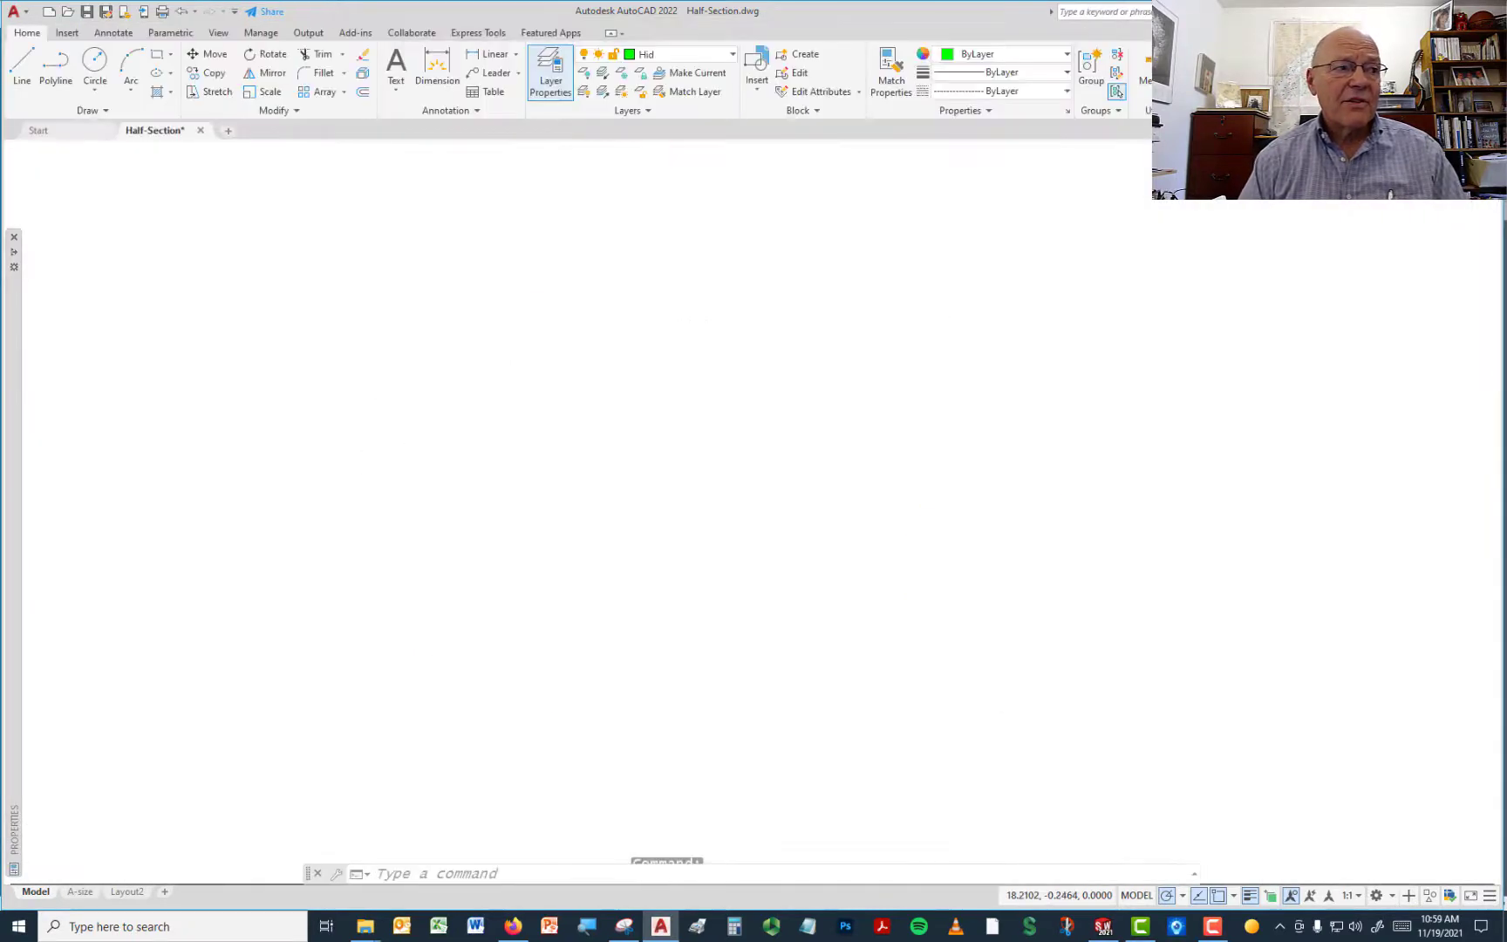
{"action": "mouse_move", "coordinate": [14, 427]}
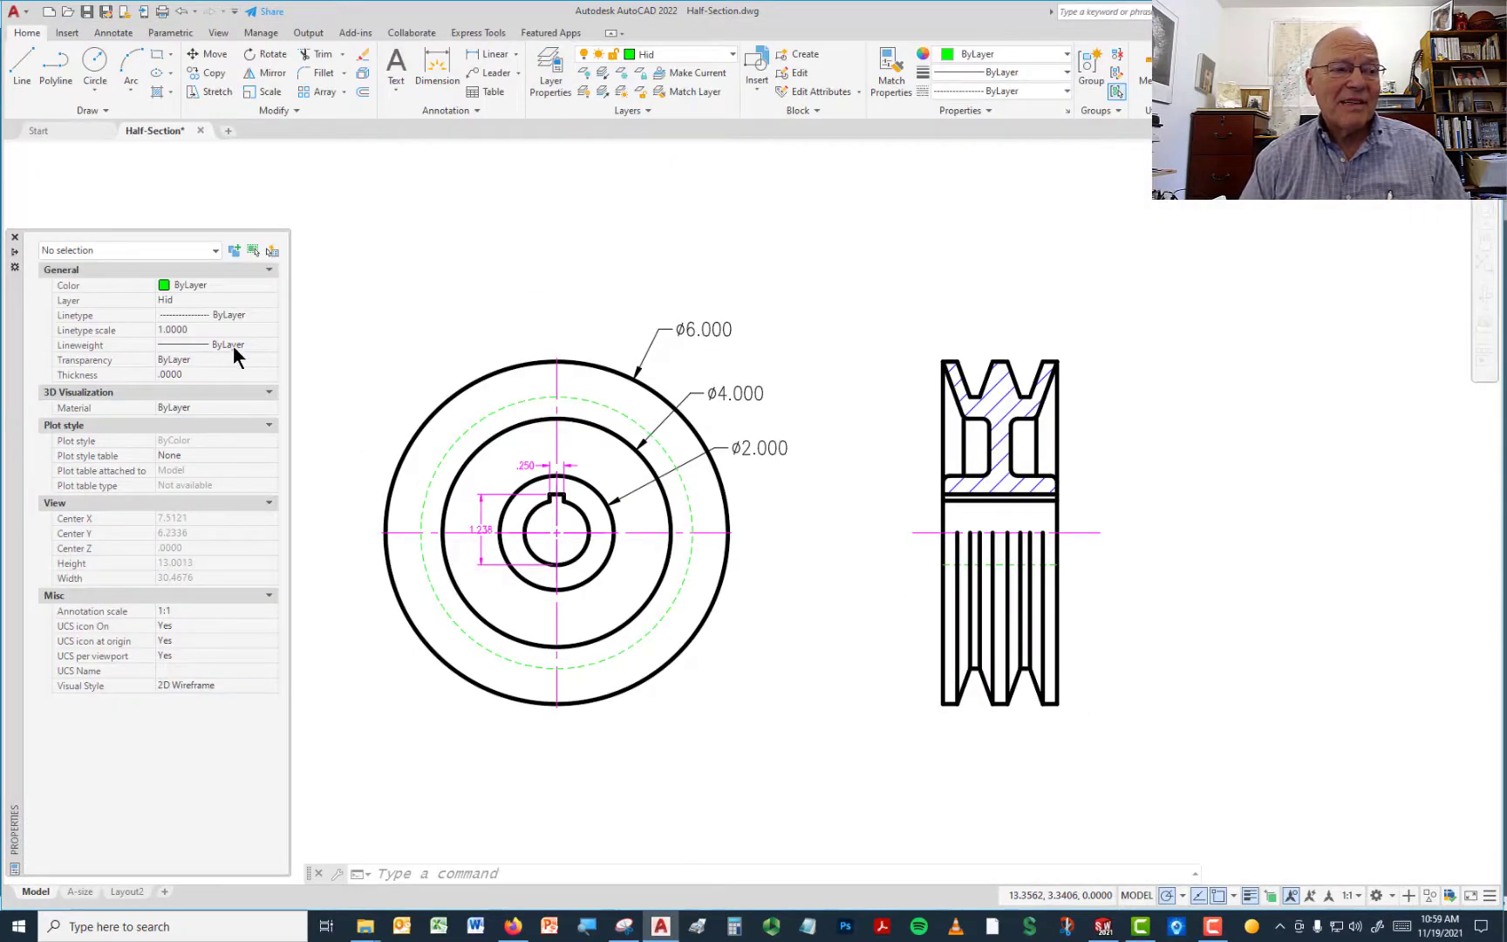
- Enable Allow Docking on the Properties palette, dock it at the left edge and widen it
{"action": "right_click", "coordinate": [16, 265]}
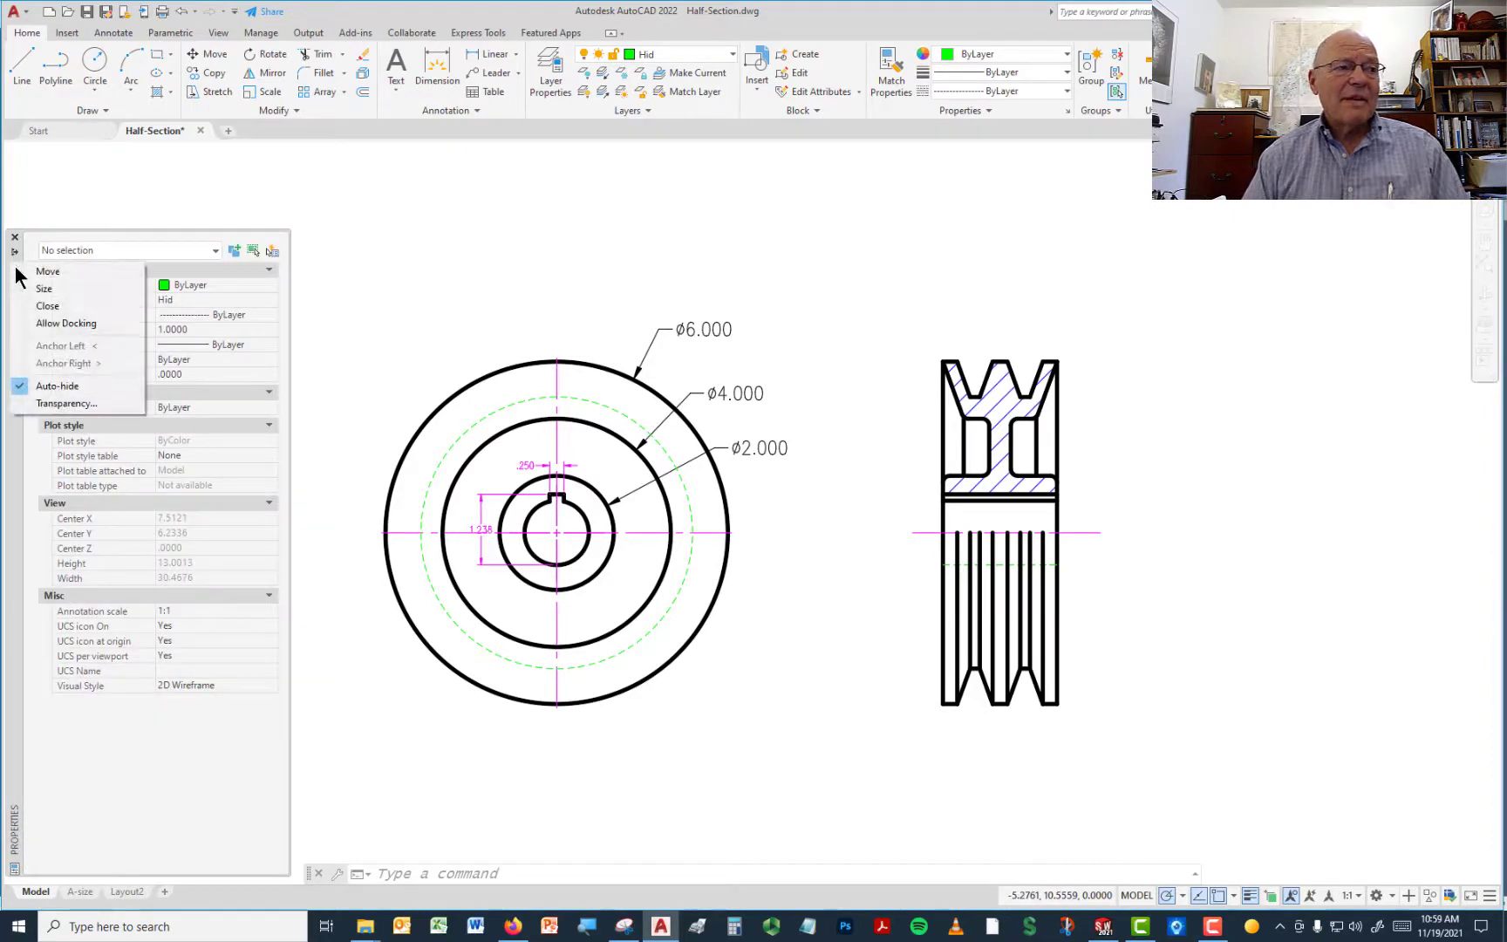
{"action": "left_click", "coordinate": [40, 323]}
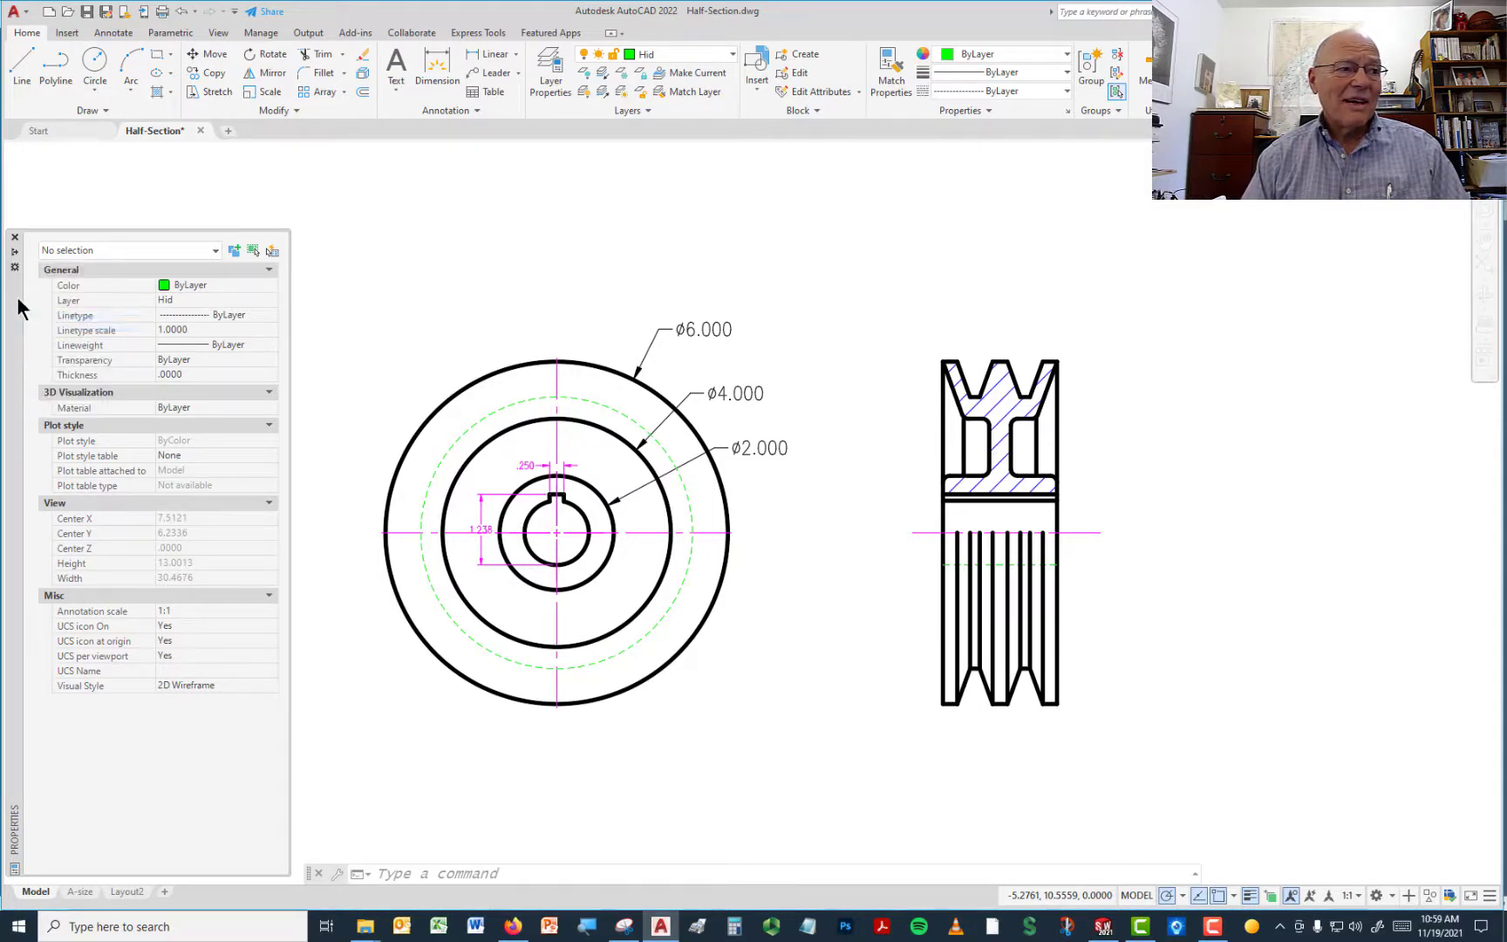
{"action": "mouse_move", "coordinate": [18, 307]}
{"action": "left_mouse_down"}
{"action": "mouse_move", "coordinate": [84, 296]}
{"action": "mouse_move", "coordinate": [3, 296]}
{"action": "left_mouse_up"}
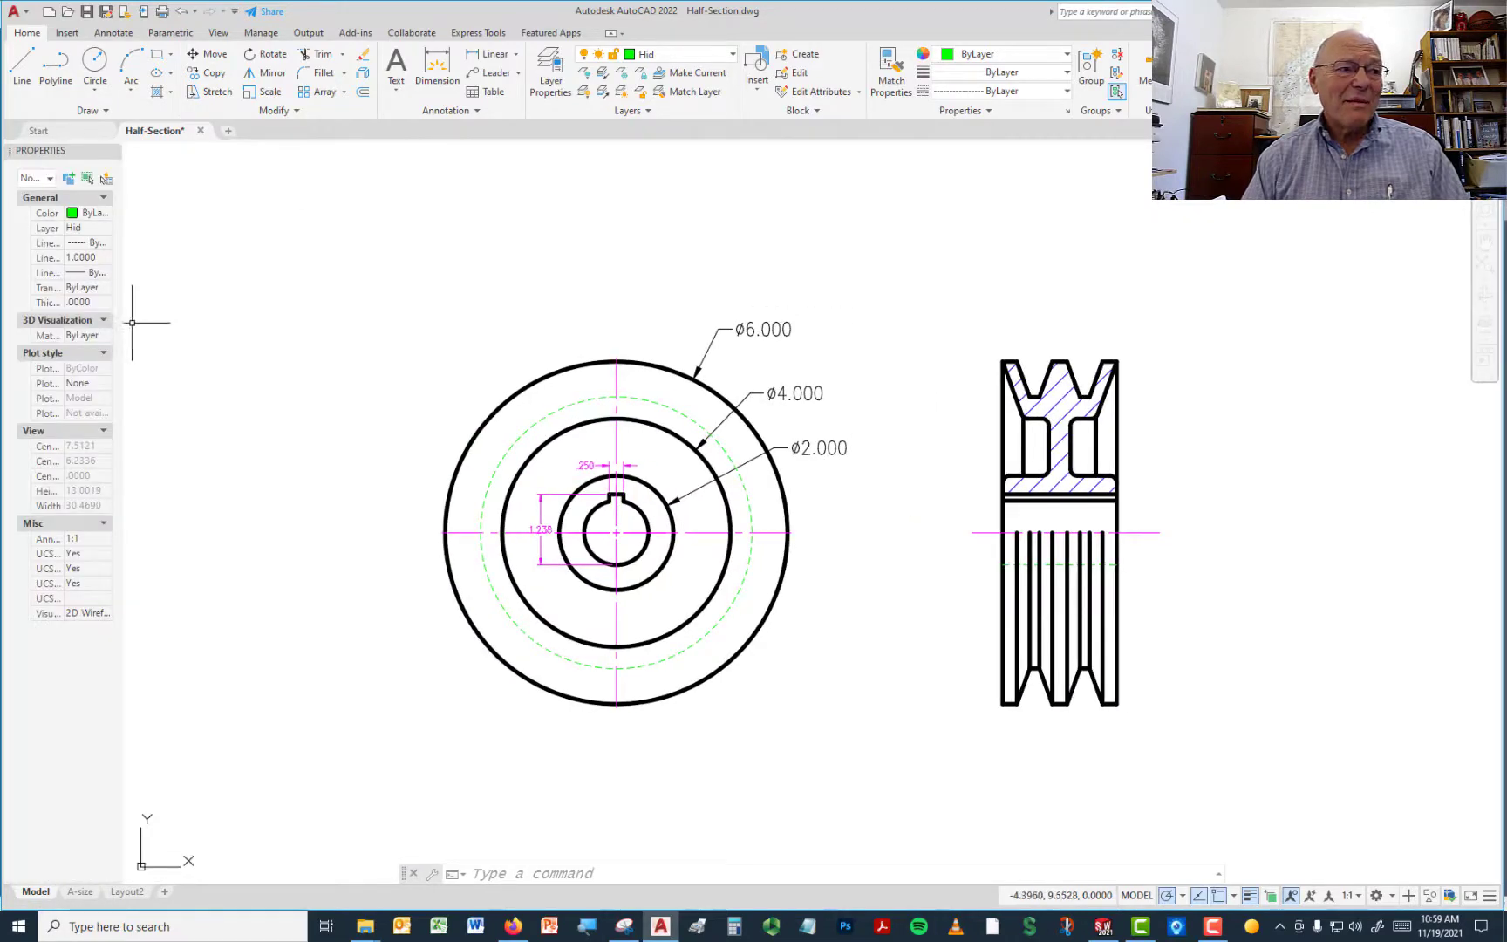
{"action": "left_click_drag", "start_coordinate": [122, 324], "coordinate": [212, 323]}
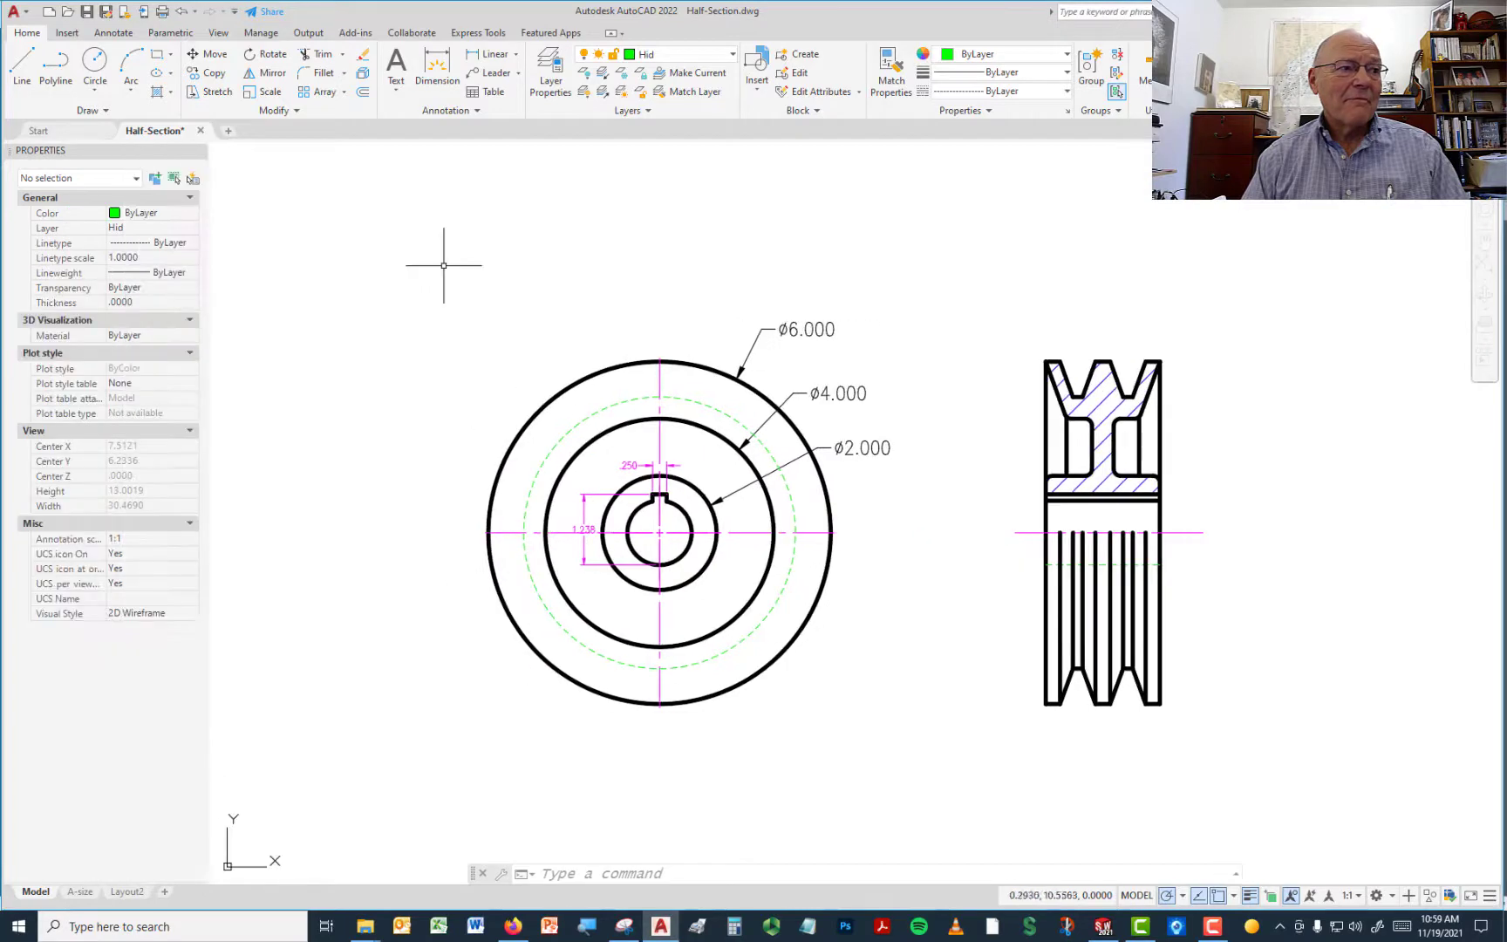
{"action": "left_click", "coordinate": [395, 265]}
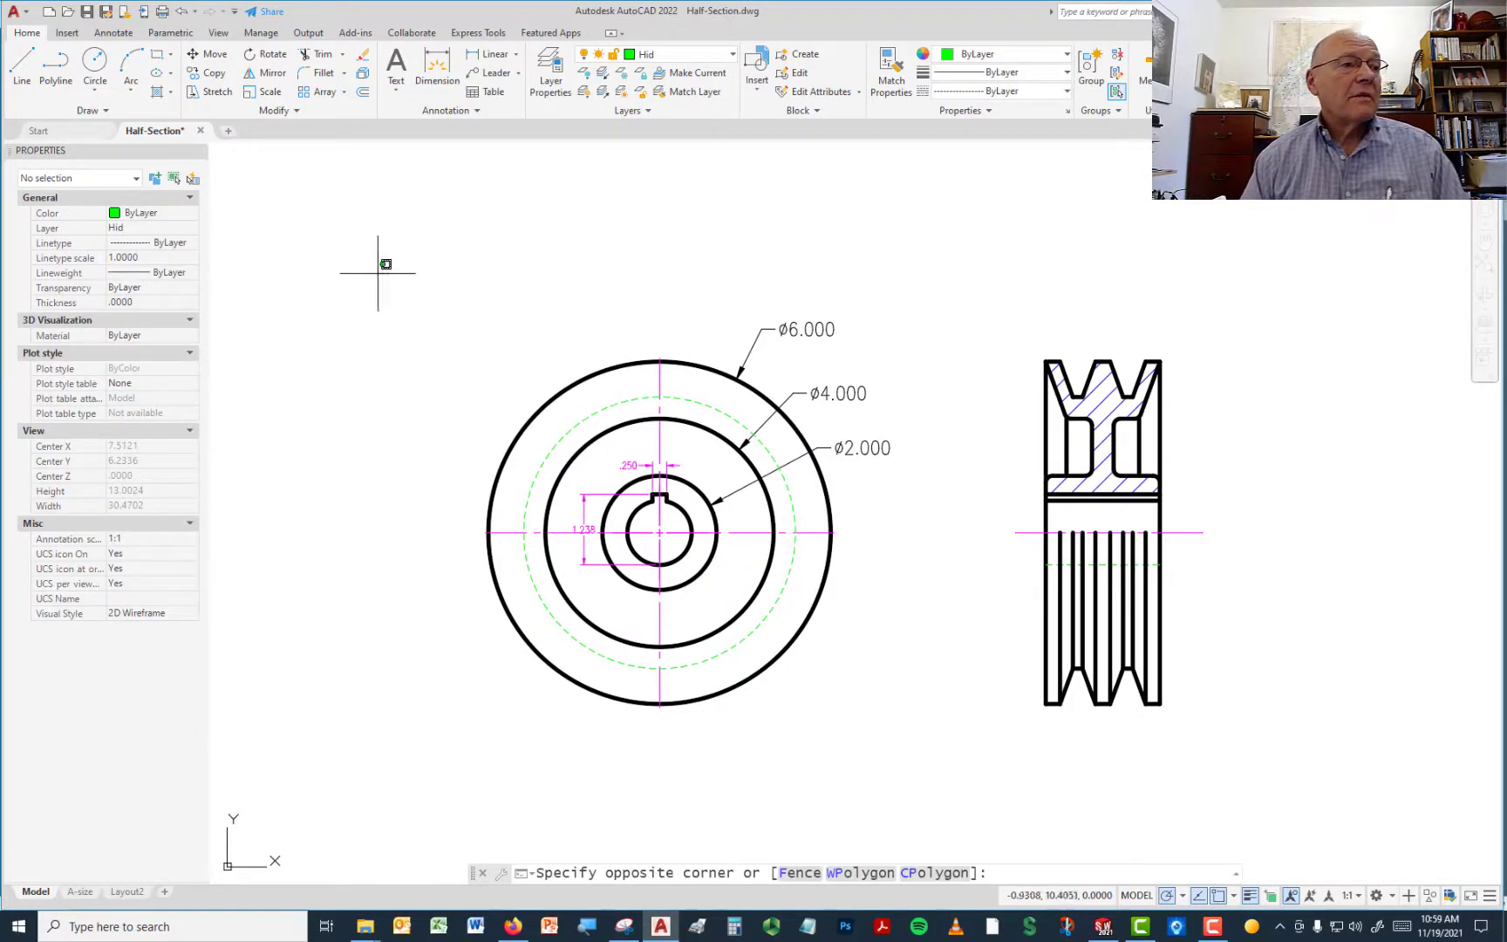
{"action": "left_click", "coordinate": [509, 268]}
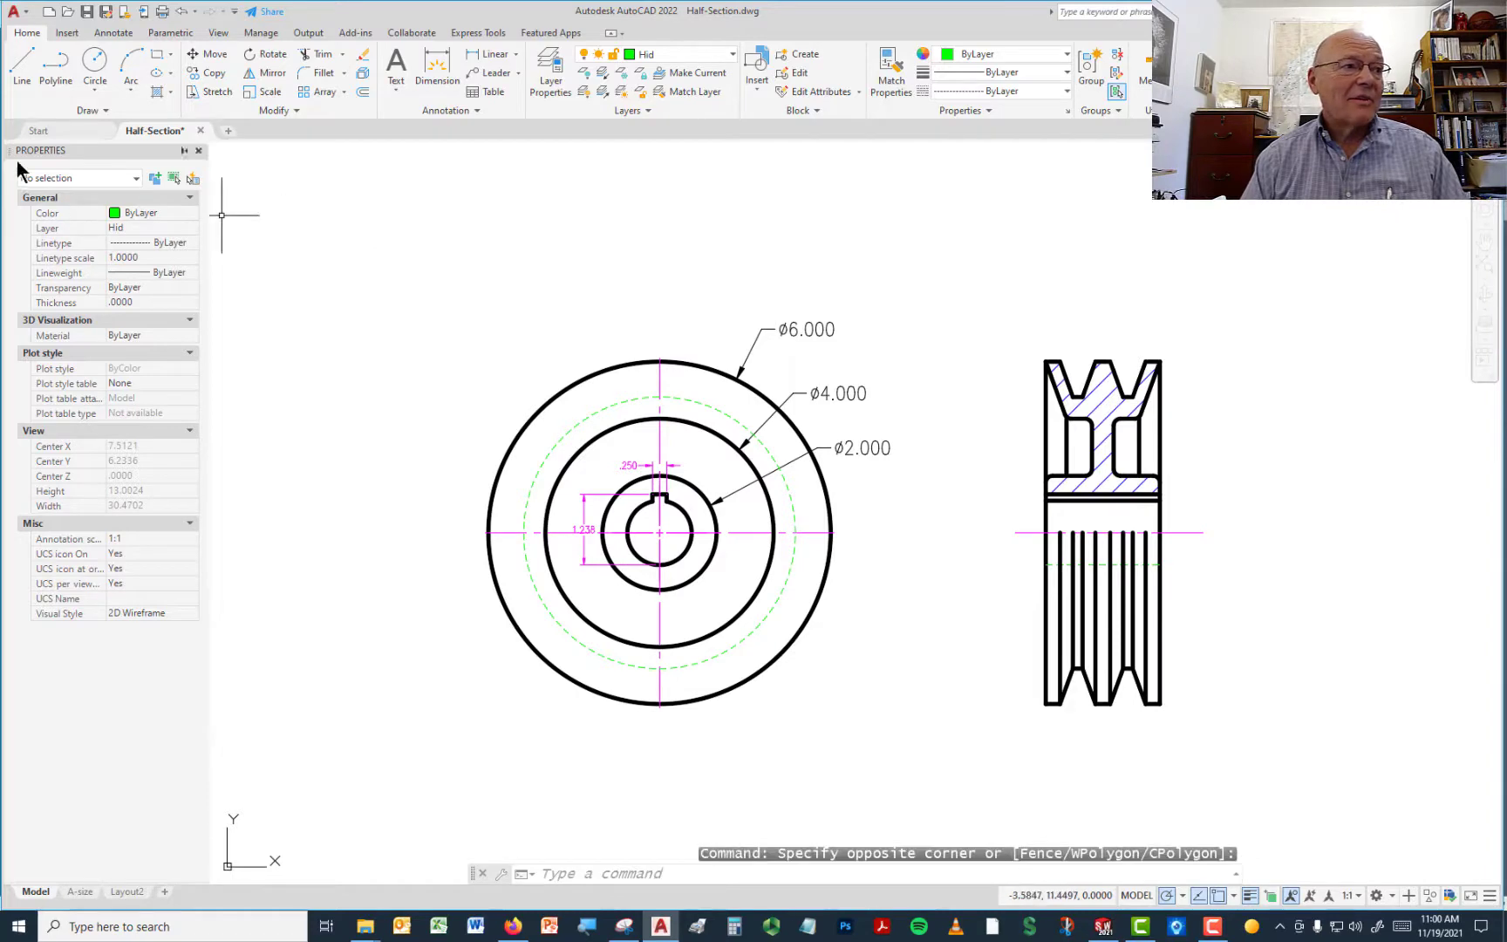
- Float the Properties palette, then turn on Auto-hide and Anchor Left so it collapses to a tab
{"action": "mouse_move", "coordinate": [12, 166]}
{"action": "left_mouse_down"}
{"action": "mouse_move", "coordinate": [148, 326]}
{"action": "mouse_move", "coordinate": [286, 424]}
{"action": "mouse_move", "coordinate": [252, 319]}
{"action": "left_mouse_up"}
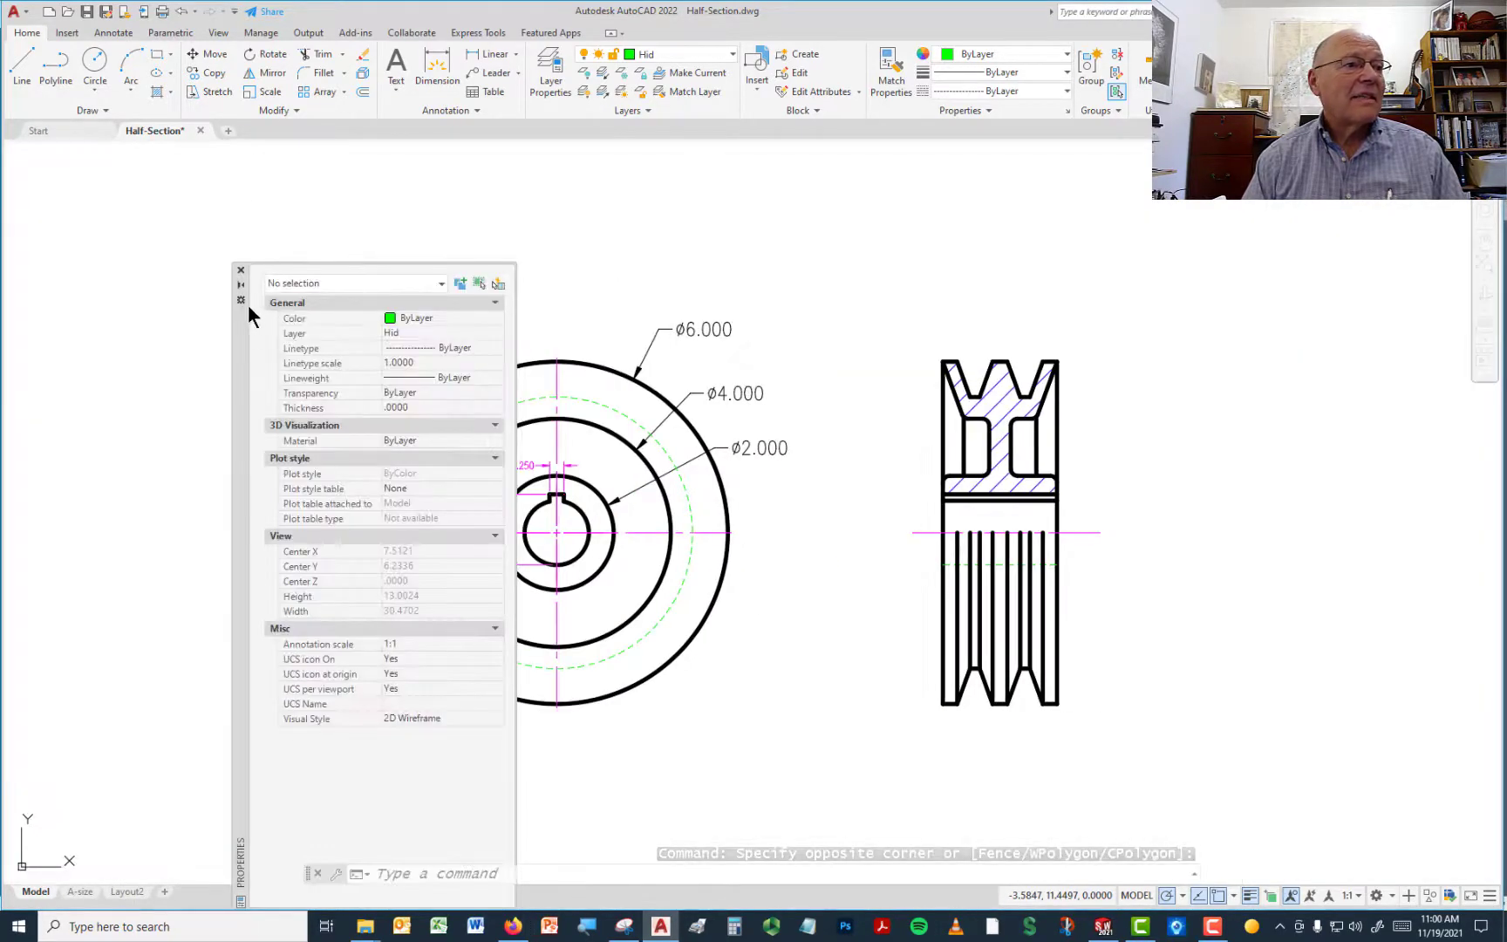
{"action": "left_click", "coordinate": [241, 300]}
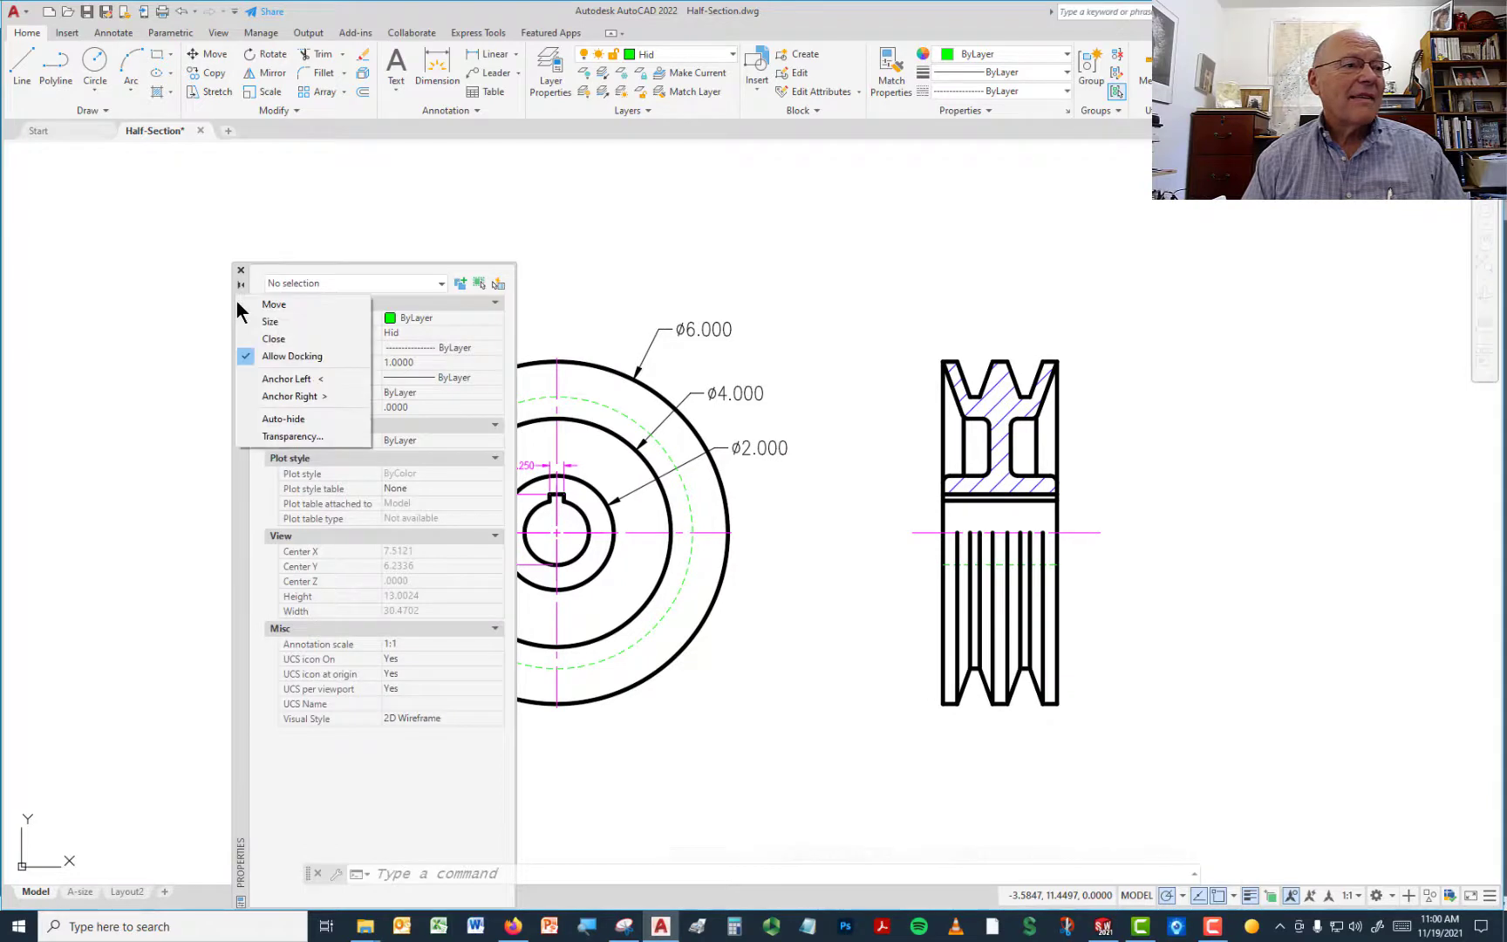
{"action": "left_click", "coordinate": [255, 417]}
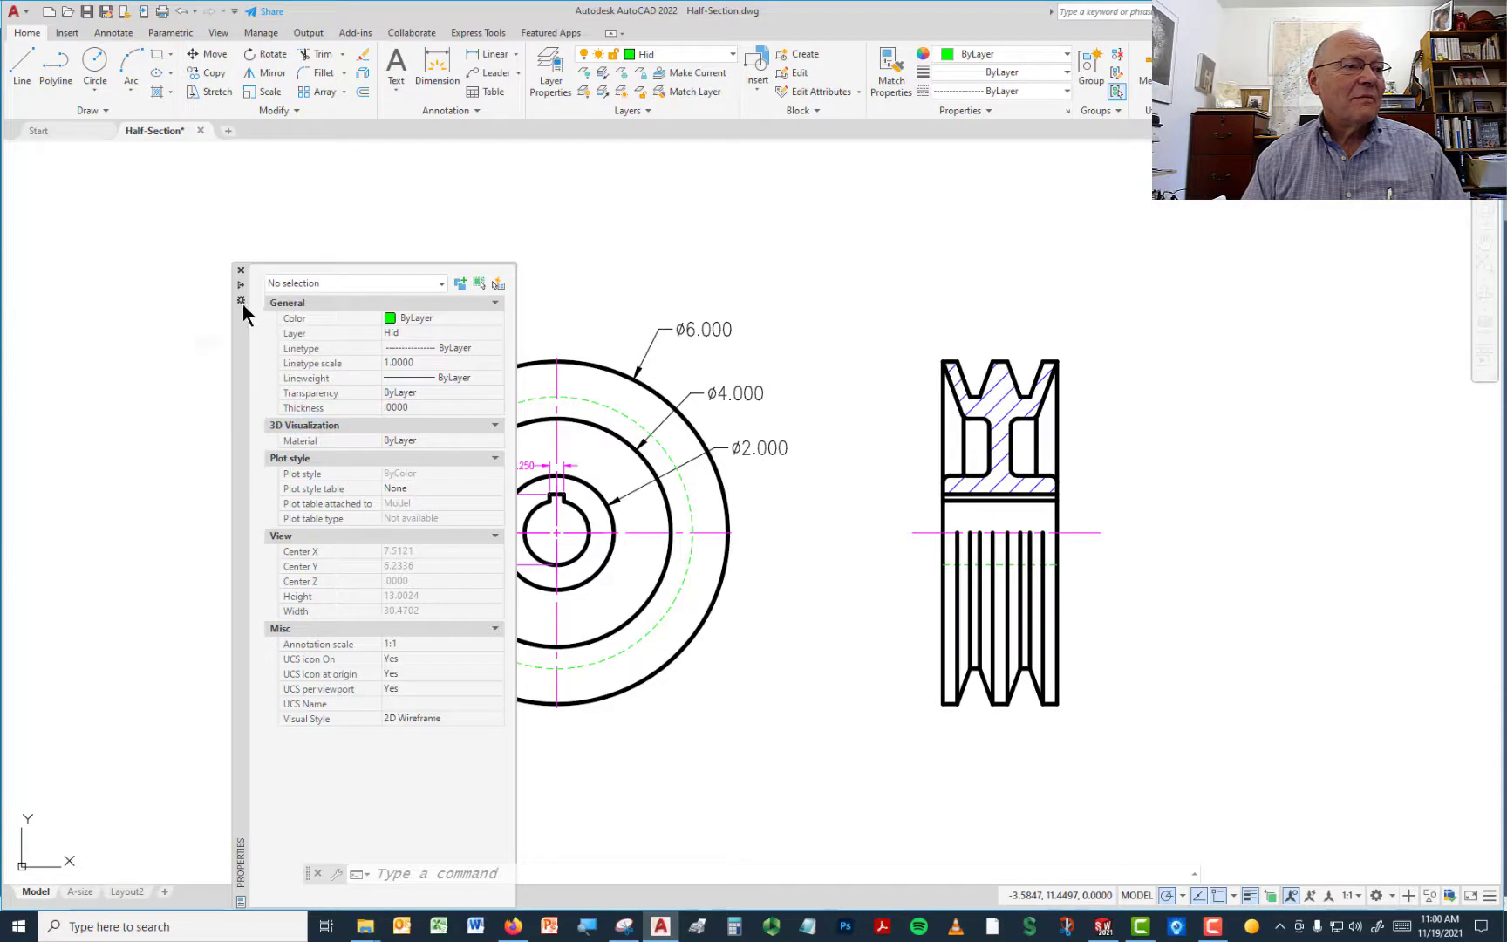
{"action": "left_click", "coordinate": [241, 300]}
{"action": "left_click", "coordinate": [245, 377]}
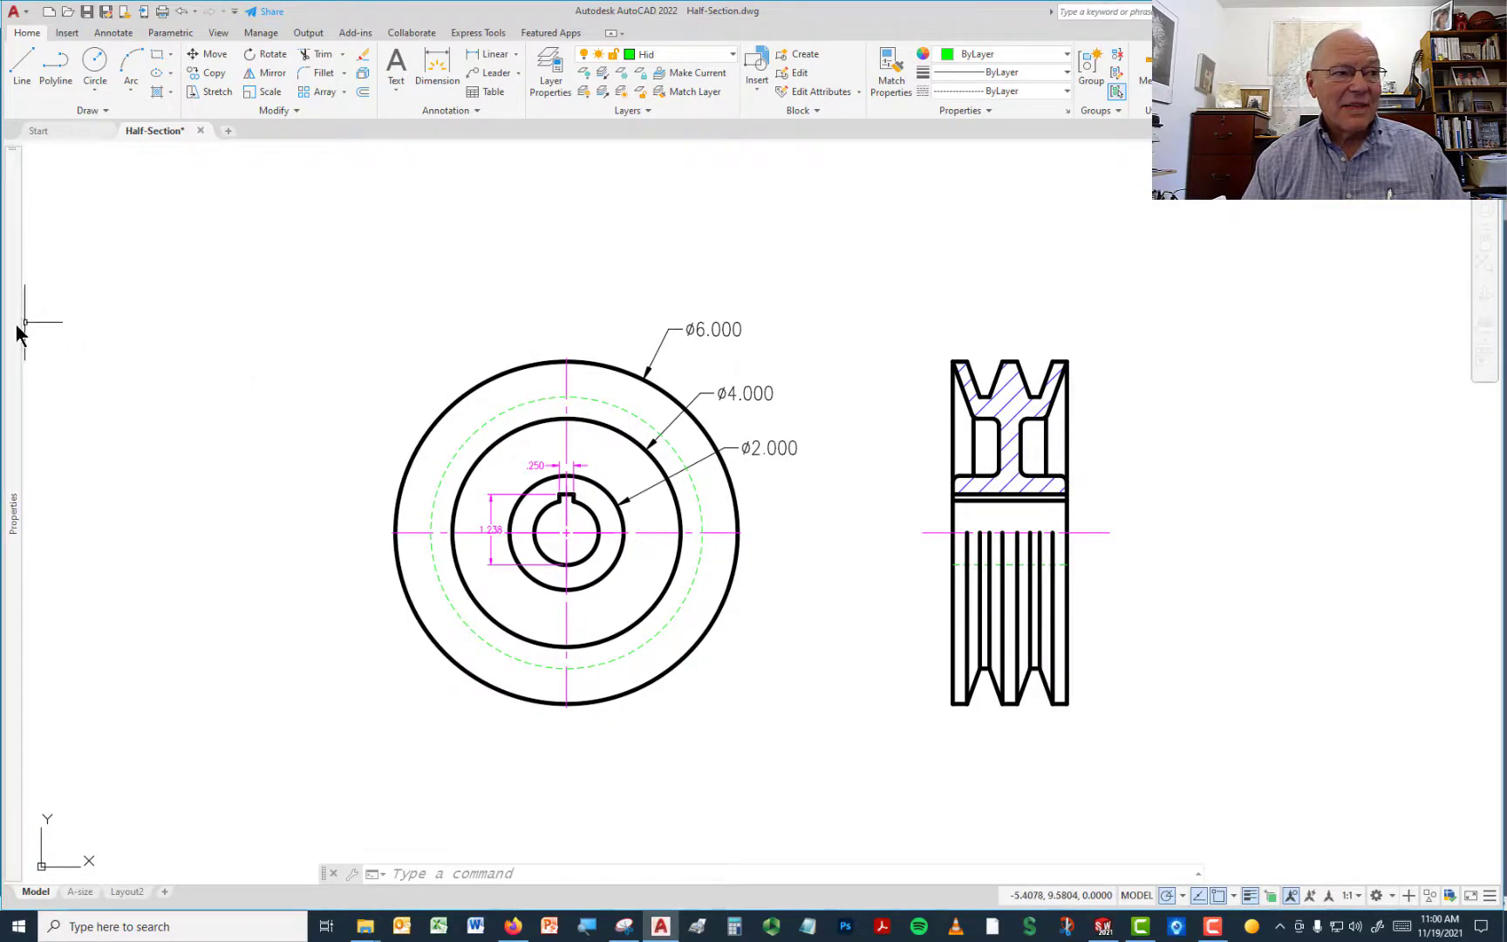
{"action": "mouse_move", "coordinate": [16, 319]}
{"action": "left_click", "coordinate": [432, 280]}
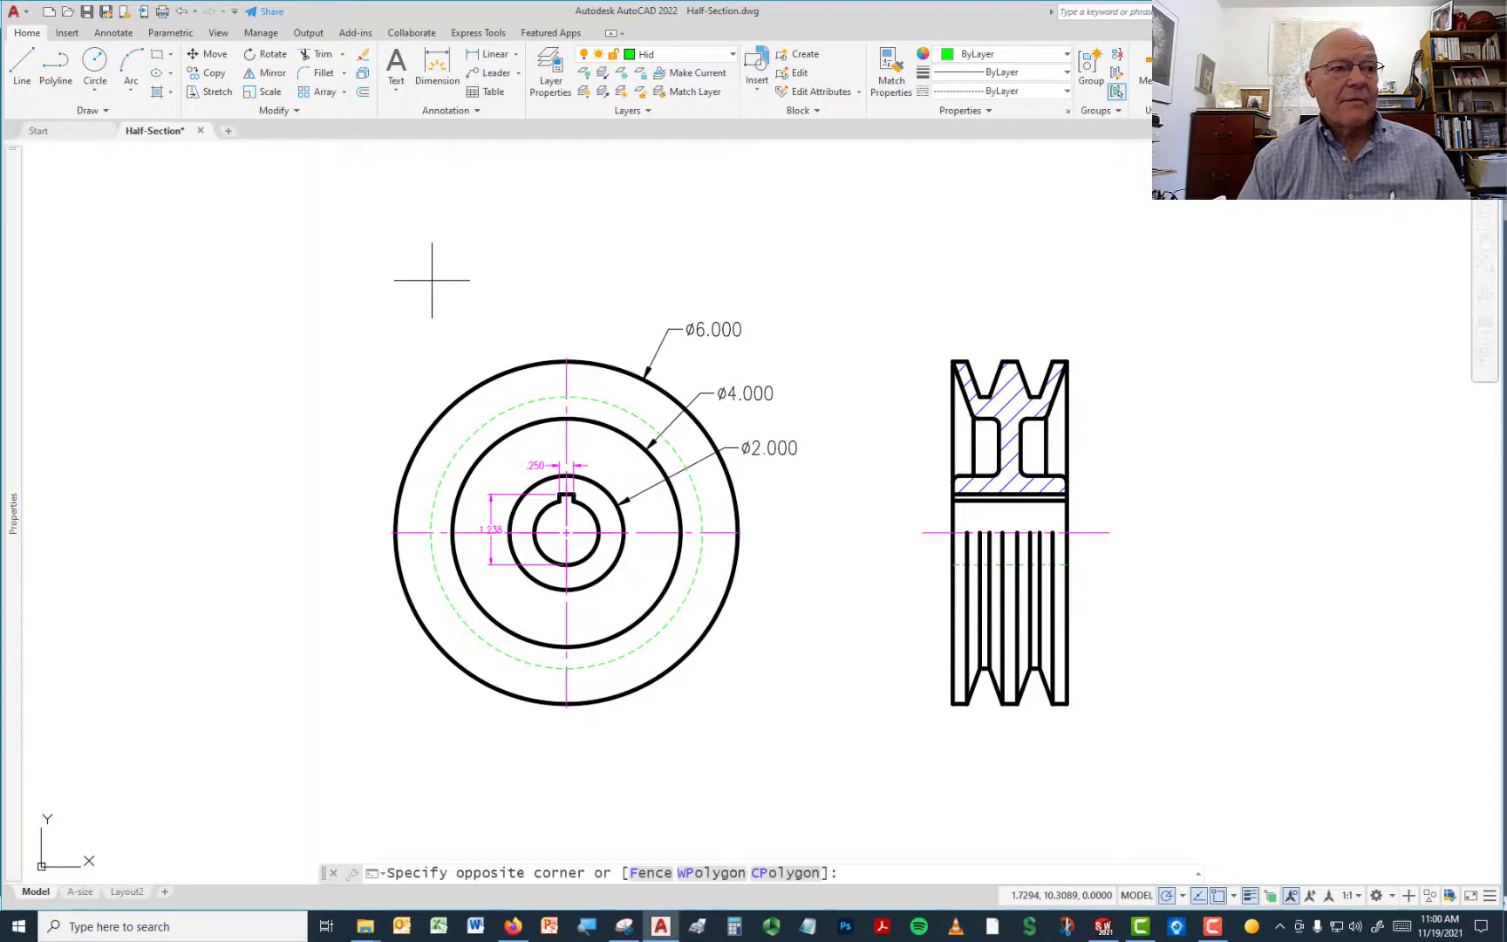
{"action": "key", "text": "Escape"}
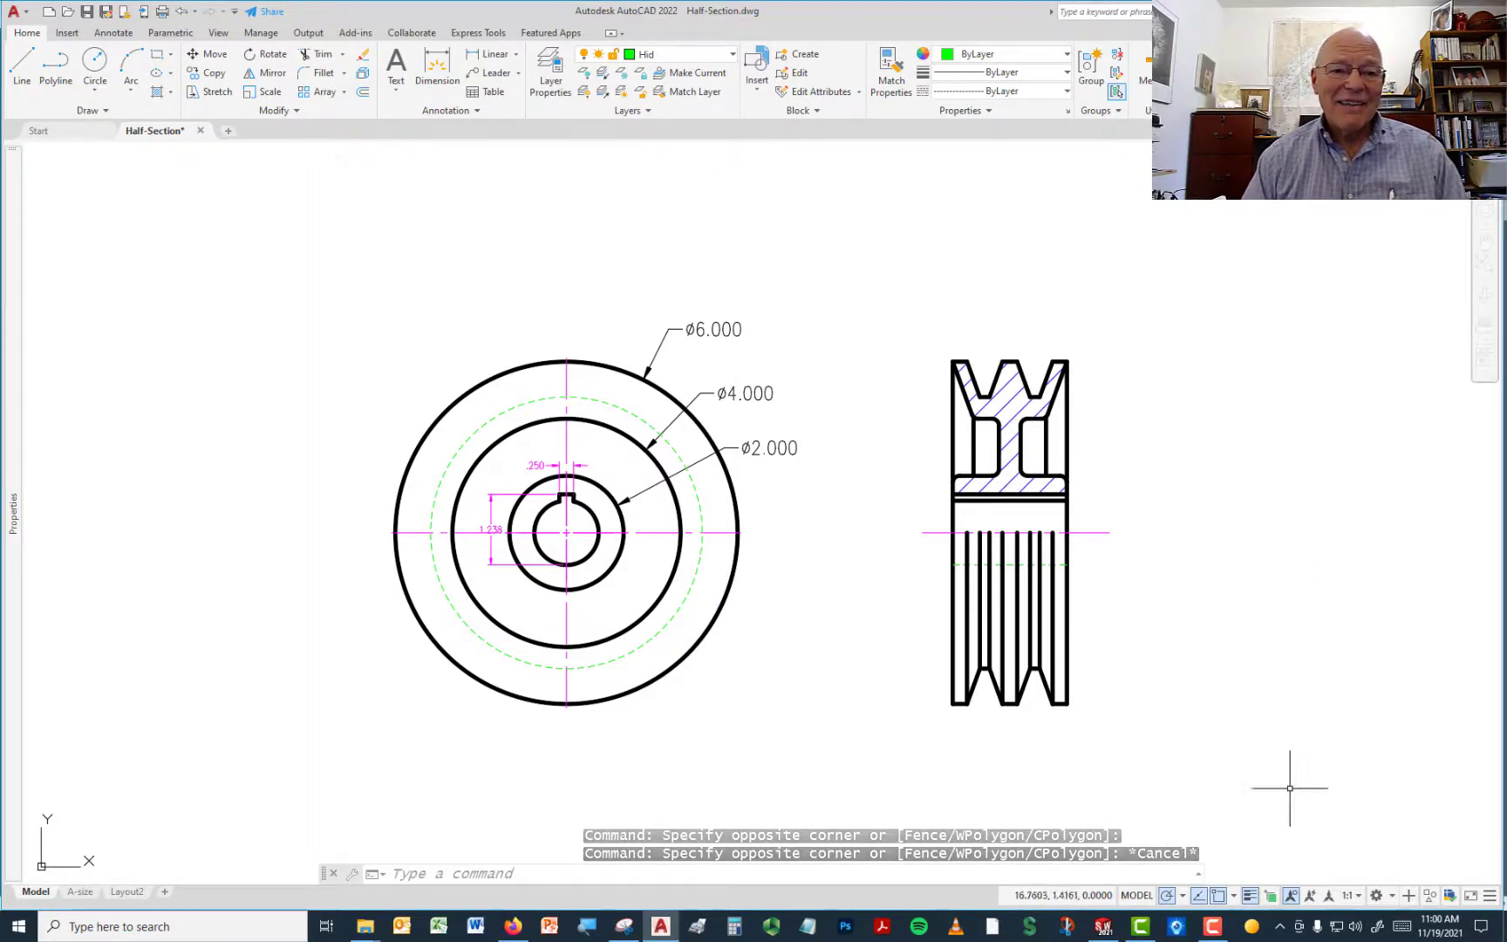
- Switch back to the custom Dan workspace and restore the full ribbon
{"action": "left_click", "coordinate": [1392, 896]}
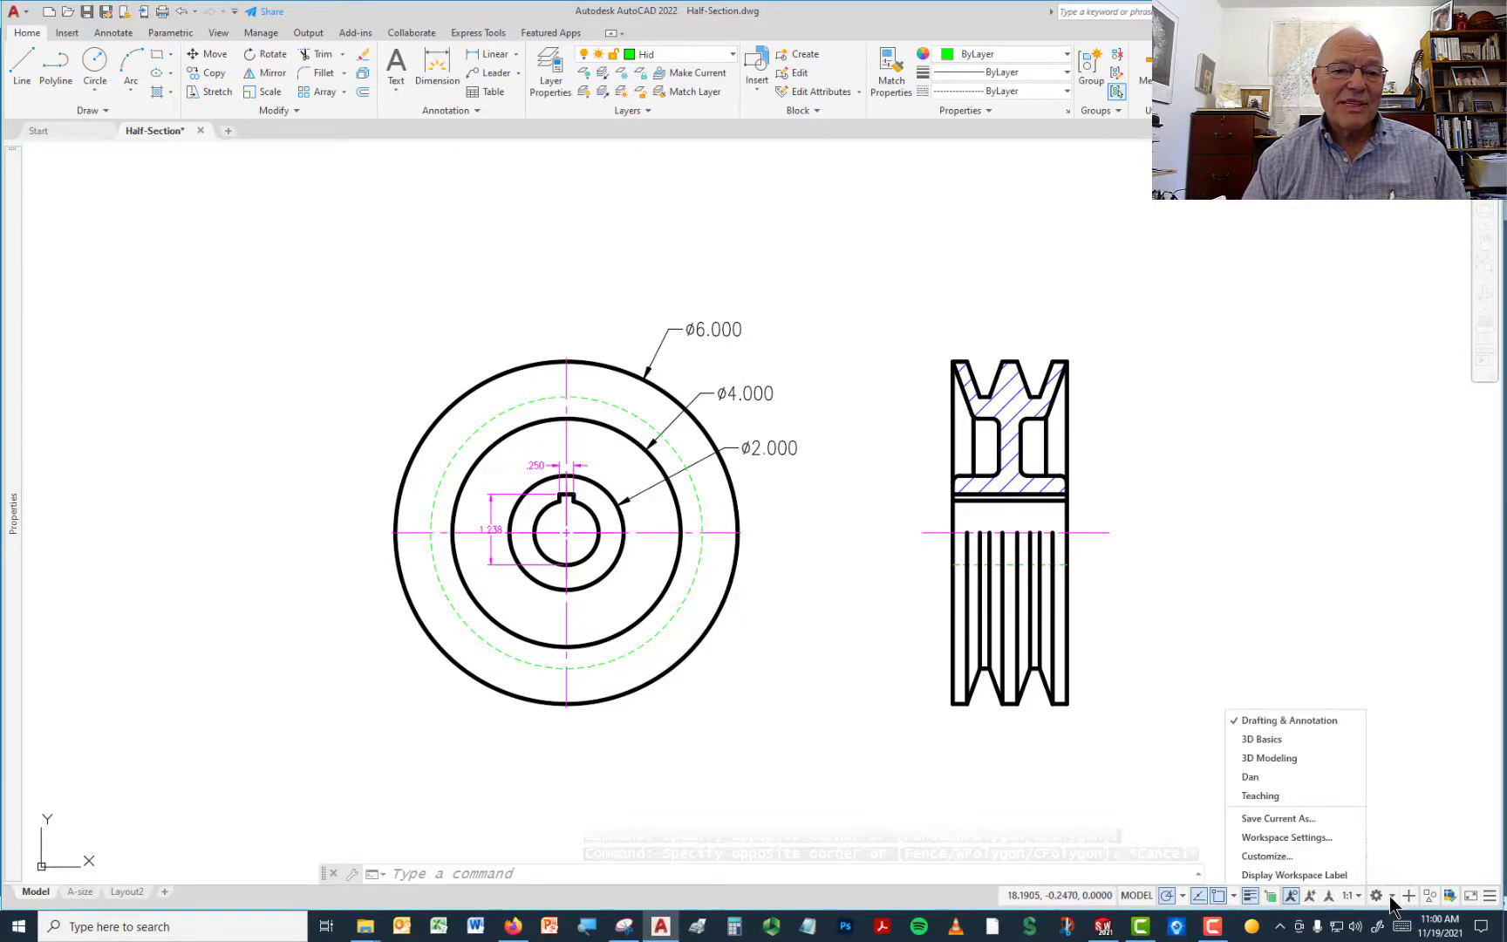
{"action": "left_click", "coordinate": [1263, 789]}
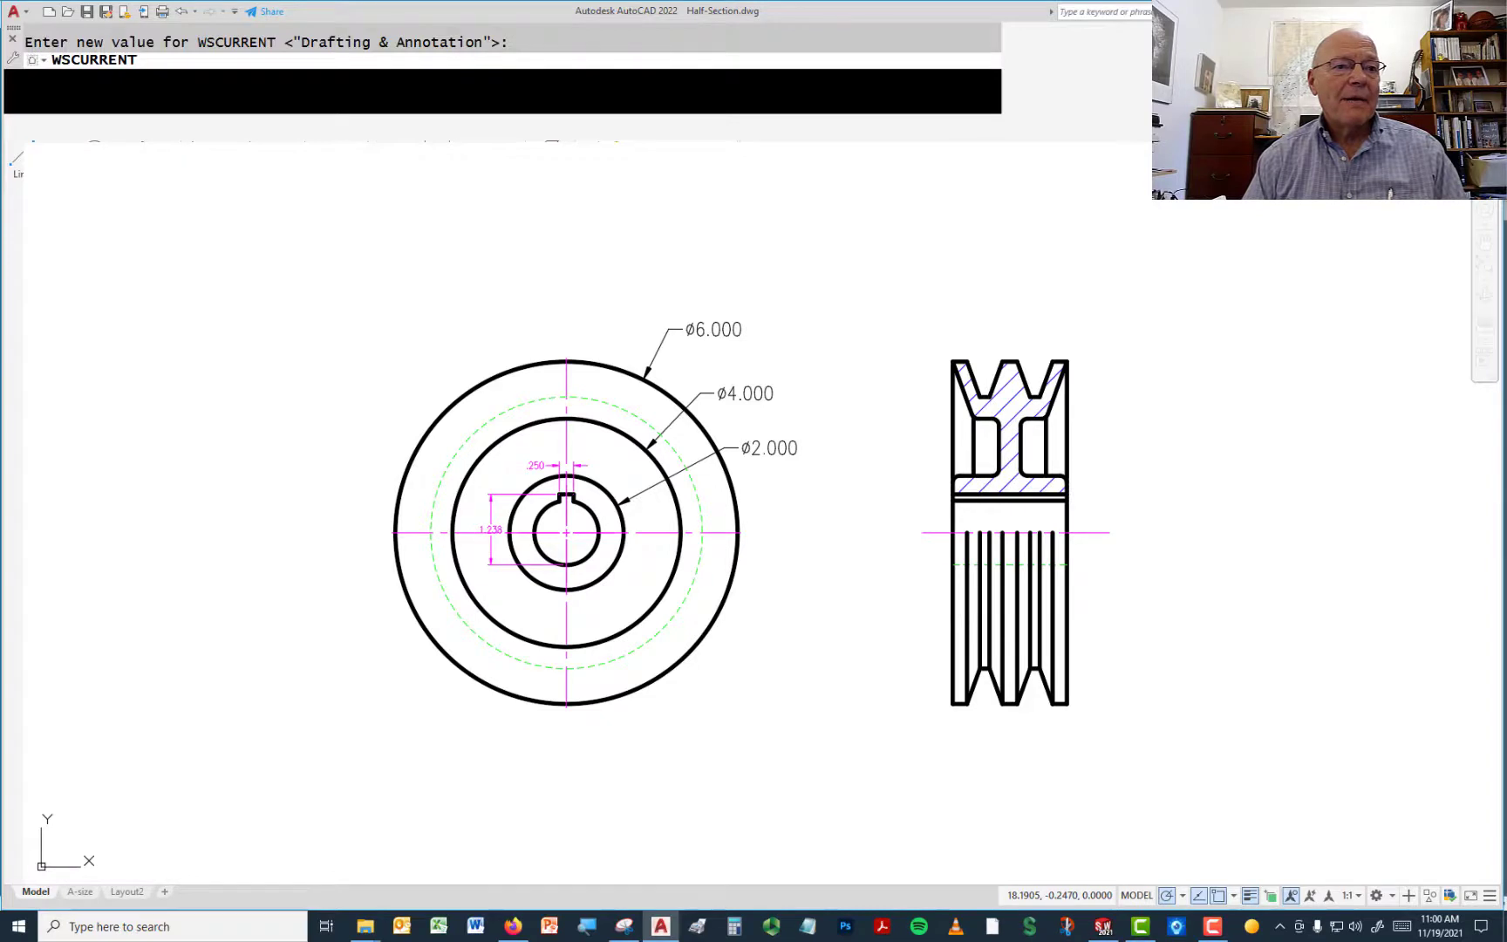
{"action": "left_click", "coordinate": [1259, 778]}
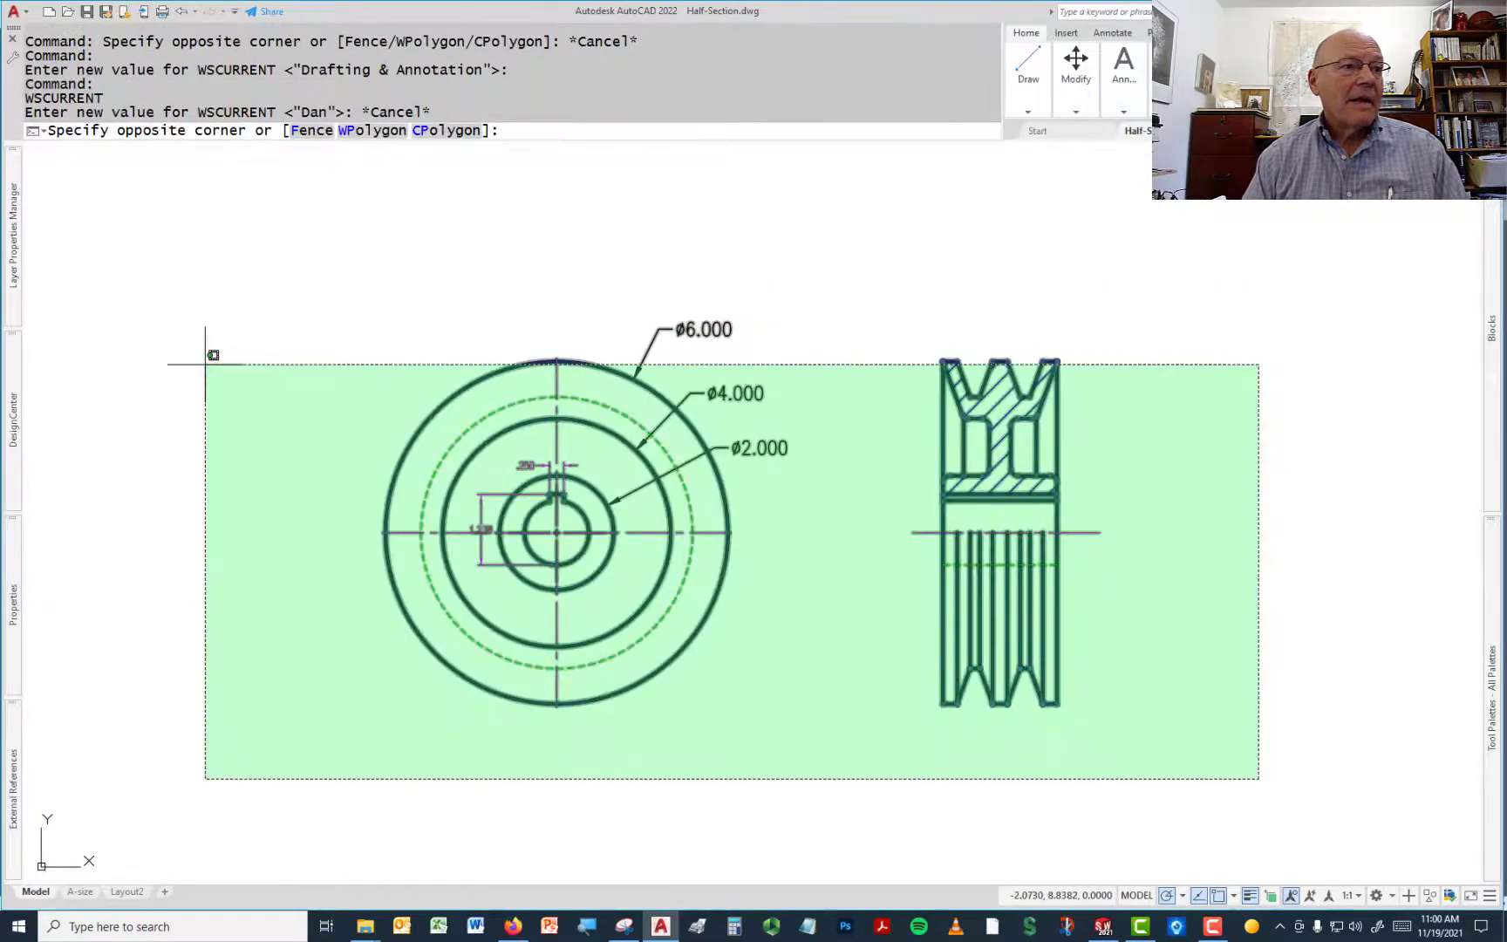
{"action": "key", "text": "Escape"}
{"action": "key", "text": "Escape"}
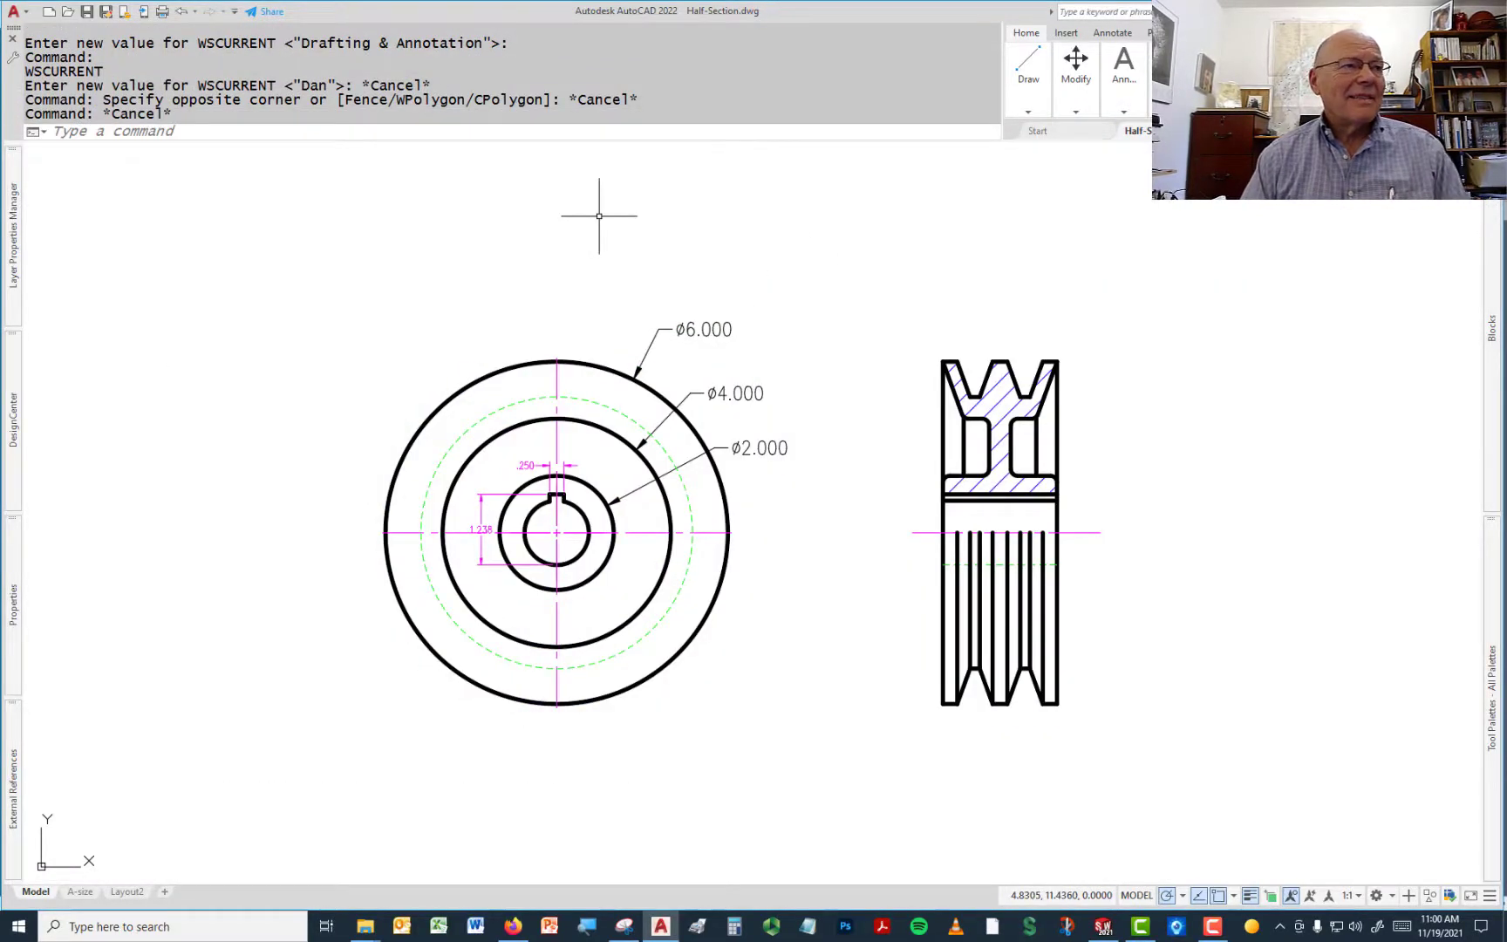
{"action": "left_click", "coordinate": [12, 32]}
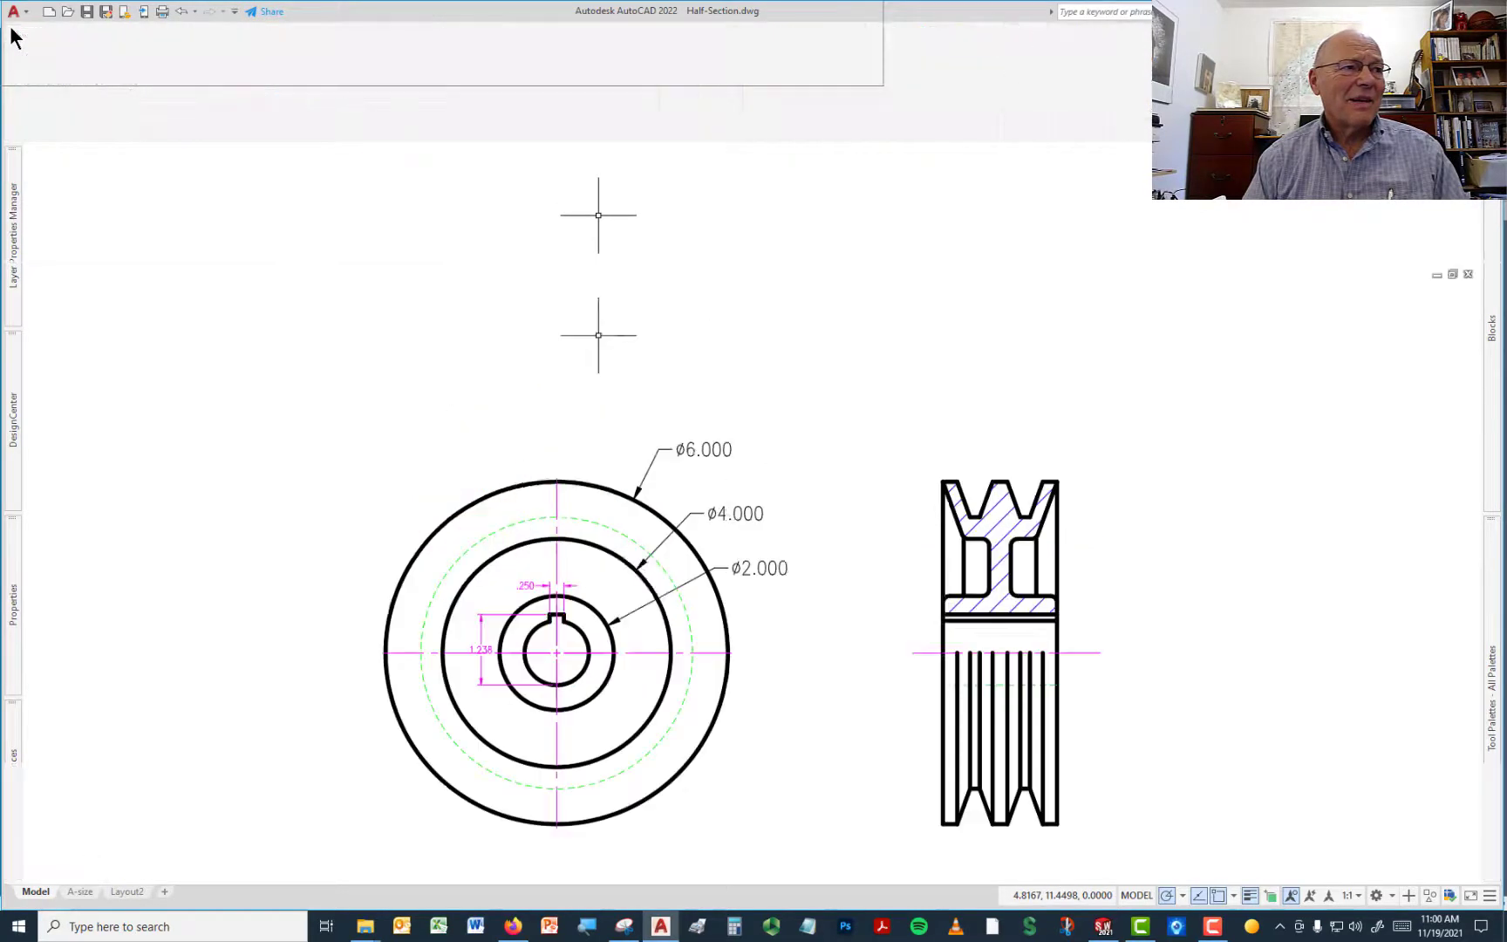
{"action": "left_click", "coordinate": [165, 420]}
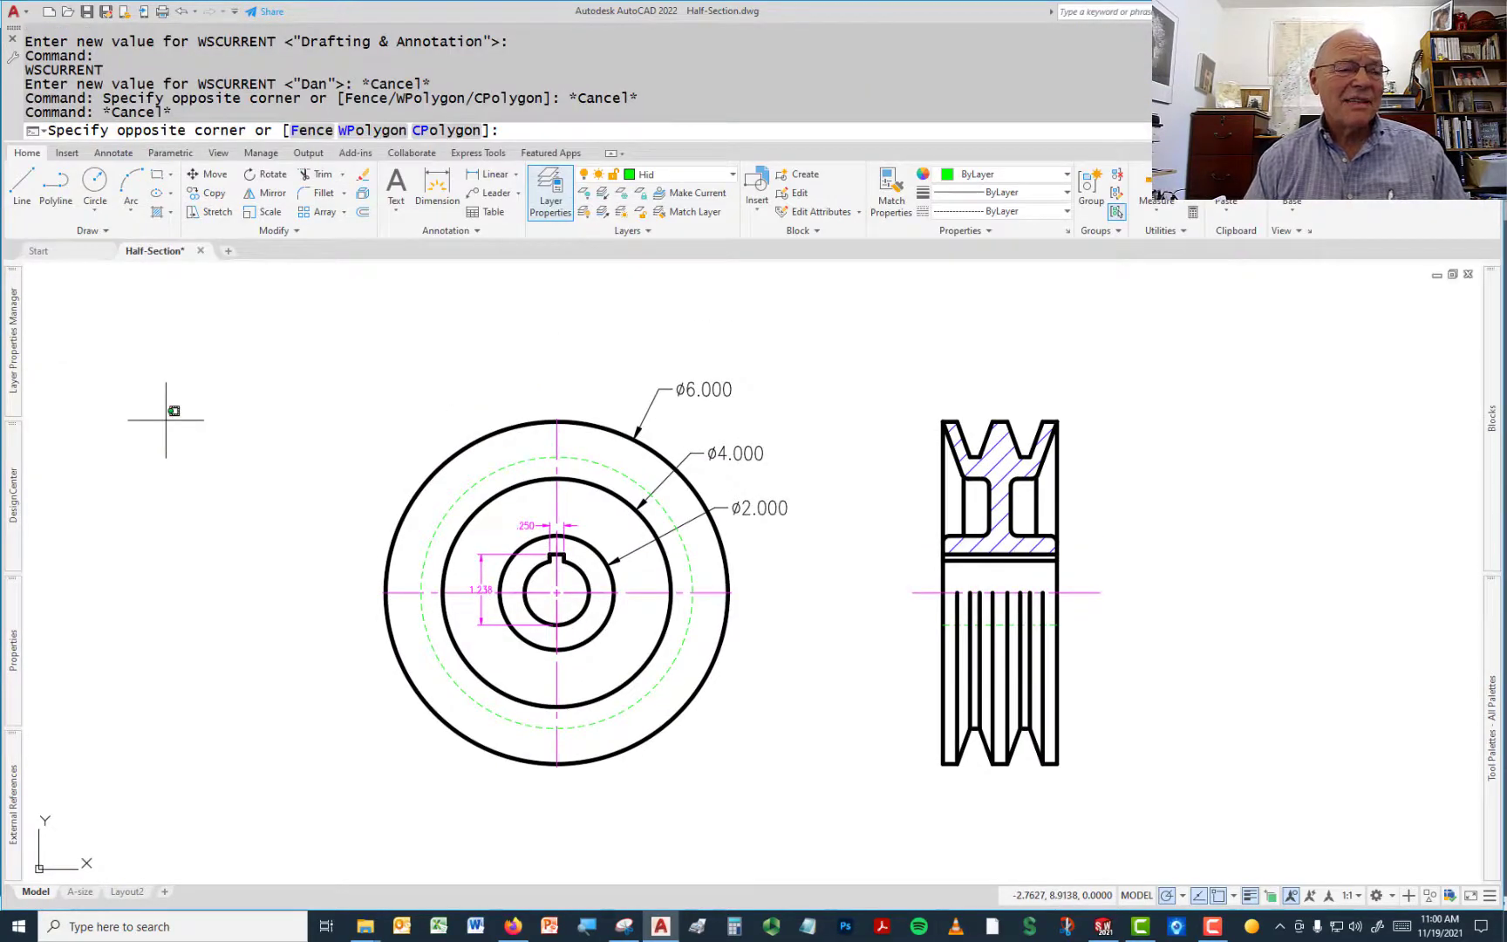